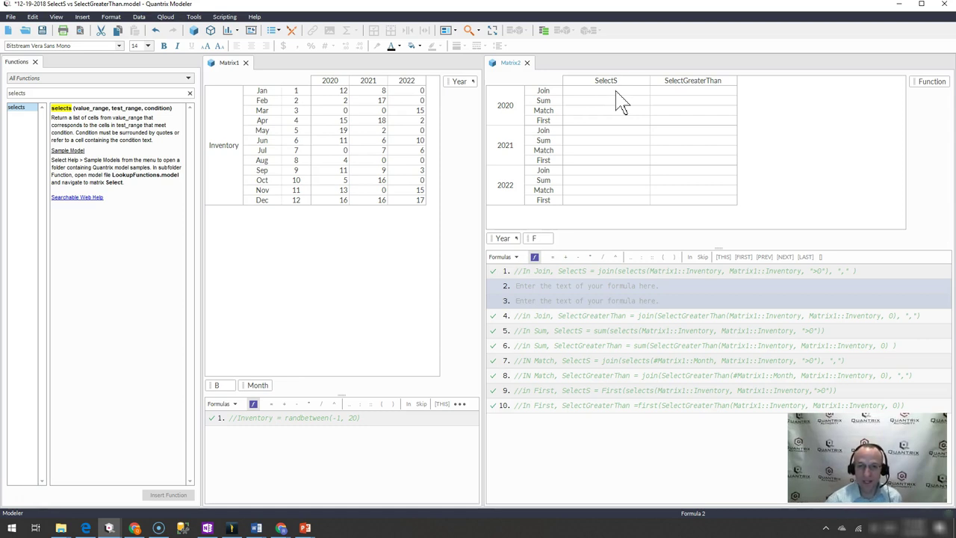
Step: Move the commented SelectS Join formula below the first blank row in Matrix2's formula list
click(617, 93)
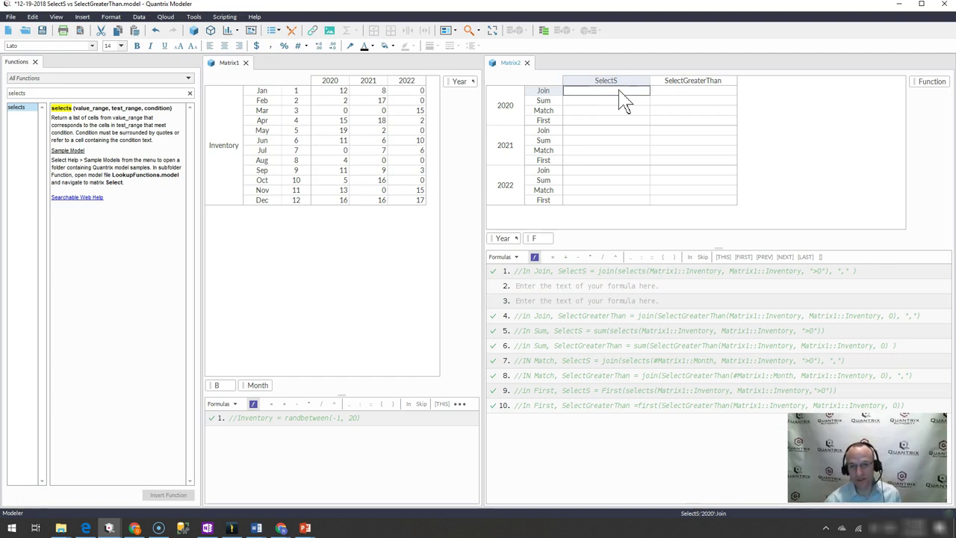
click(546, 302)
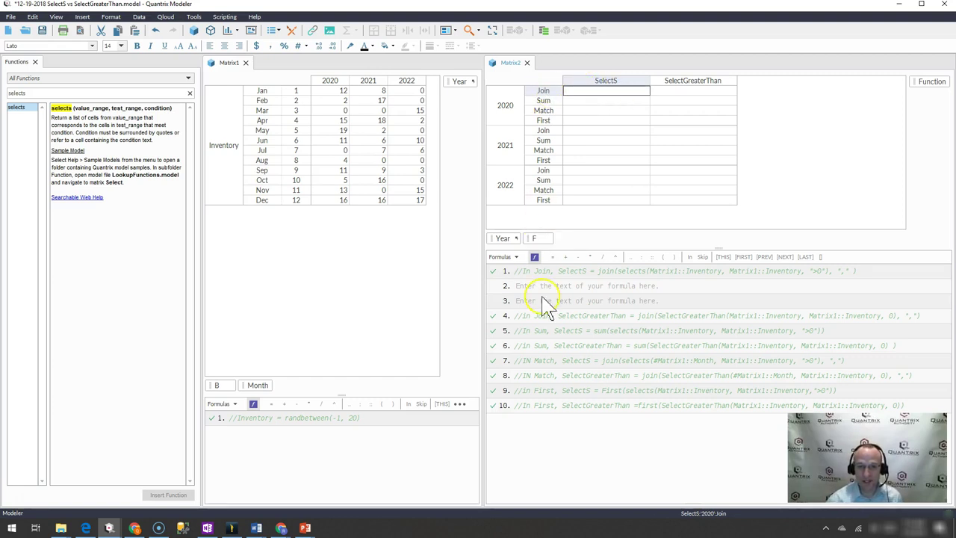
drag(541, 275, 542, 292)
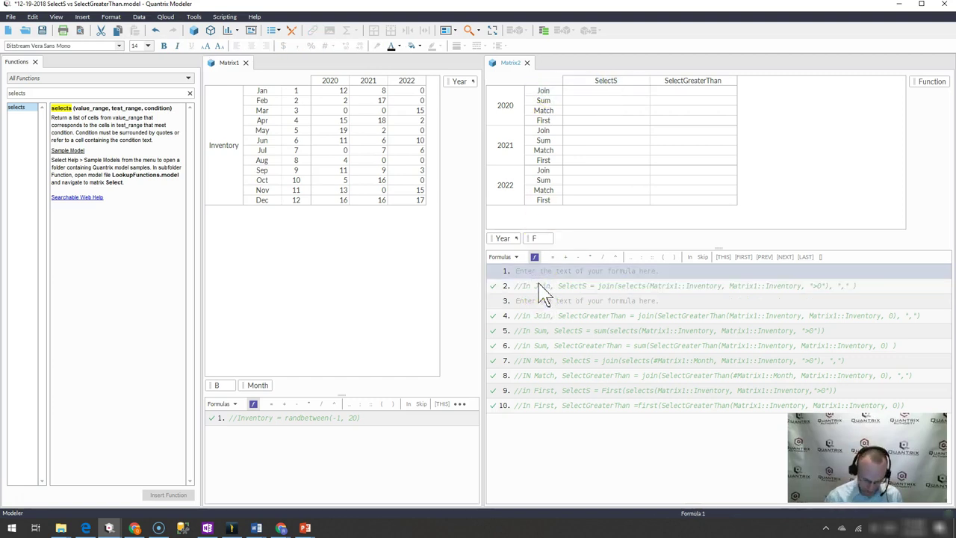
Step: Start a formula in Matrix2's blank first formula row with "In join, SelectS = join("
text(In join)
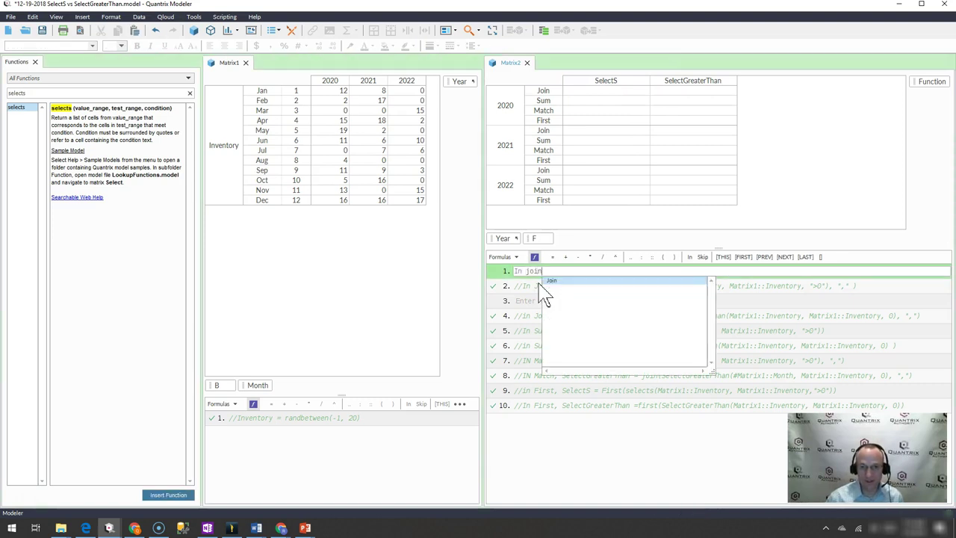
text(, select)
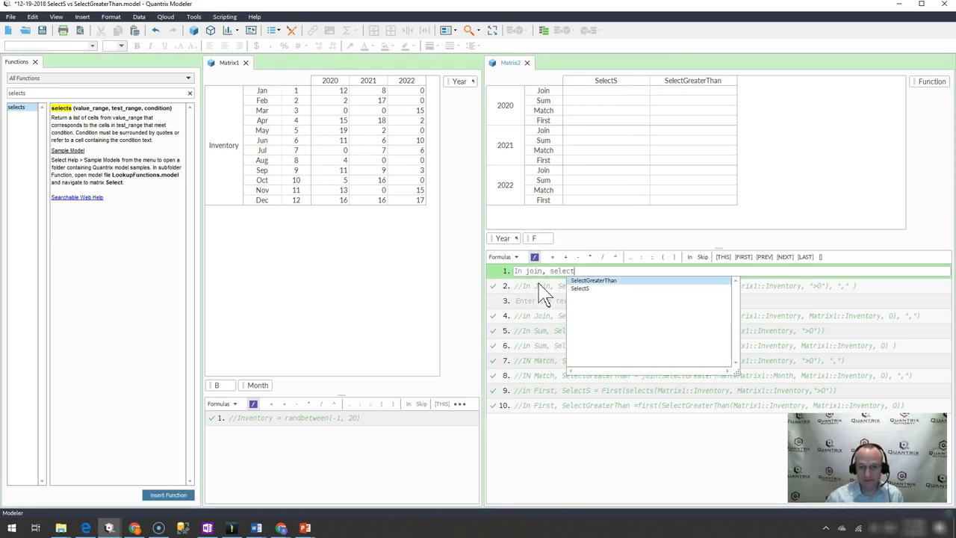
key(Down)
key(Return)
text(=)
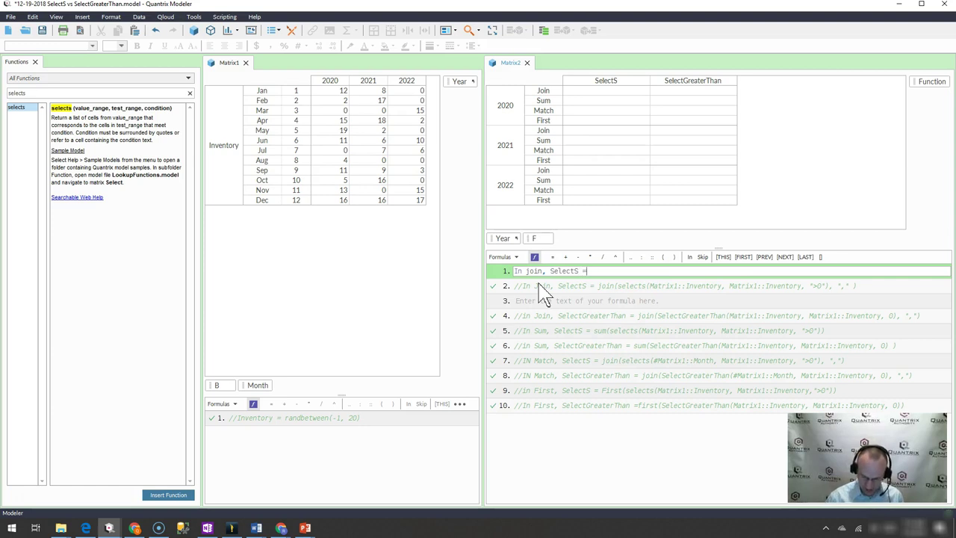
text( join()
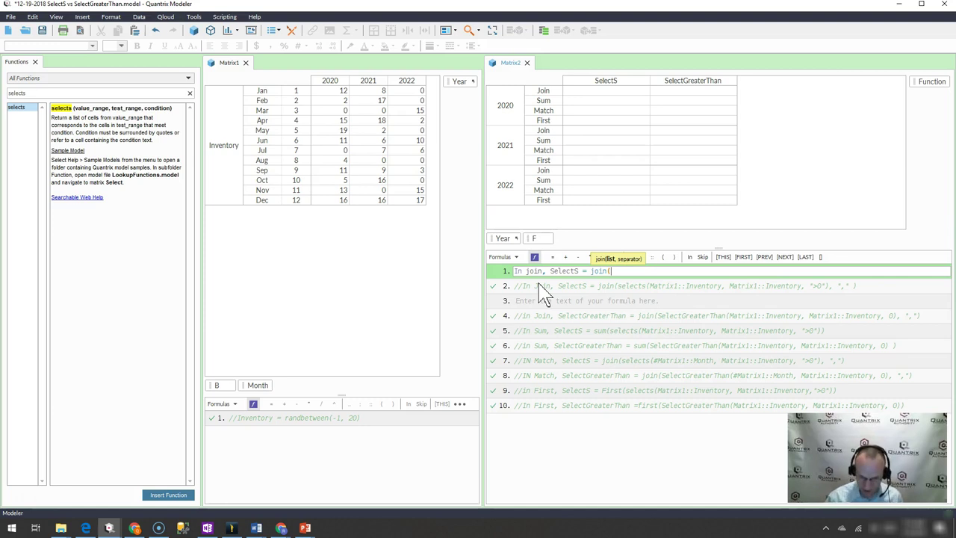
Step: Nest a selects function inside the join, using Matrix1::Inventory as both value range and test range
text(sele)
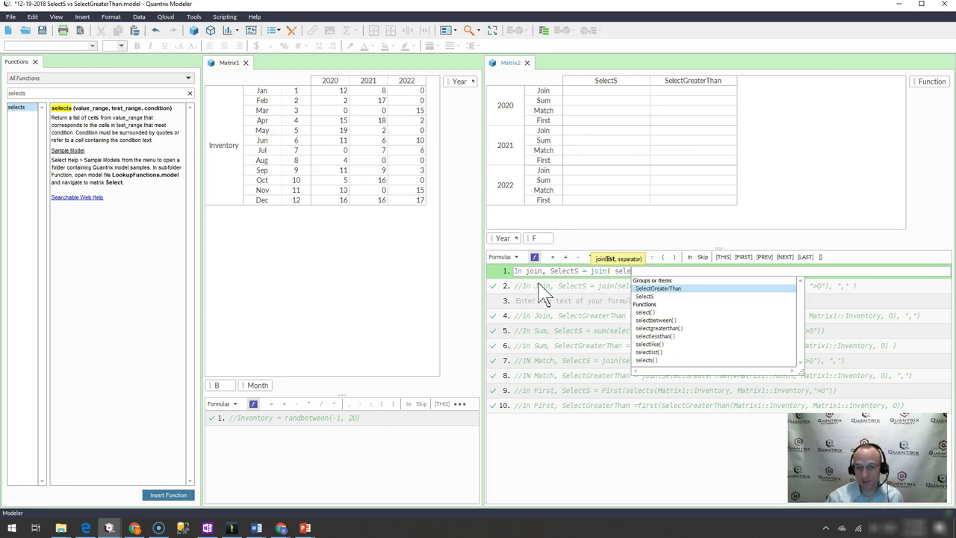
text(cts()
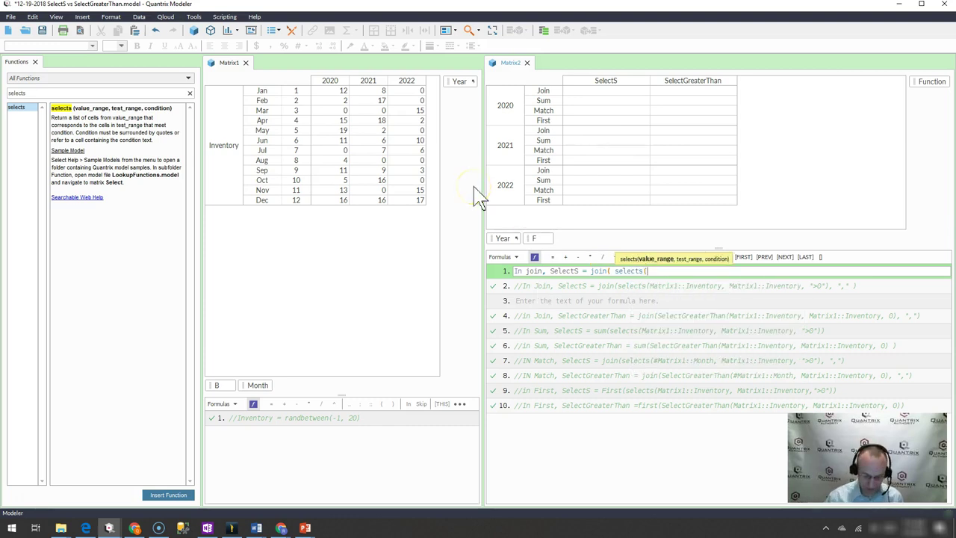
text(Matrix1::)
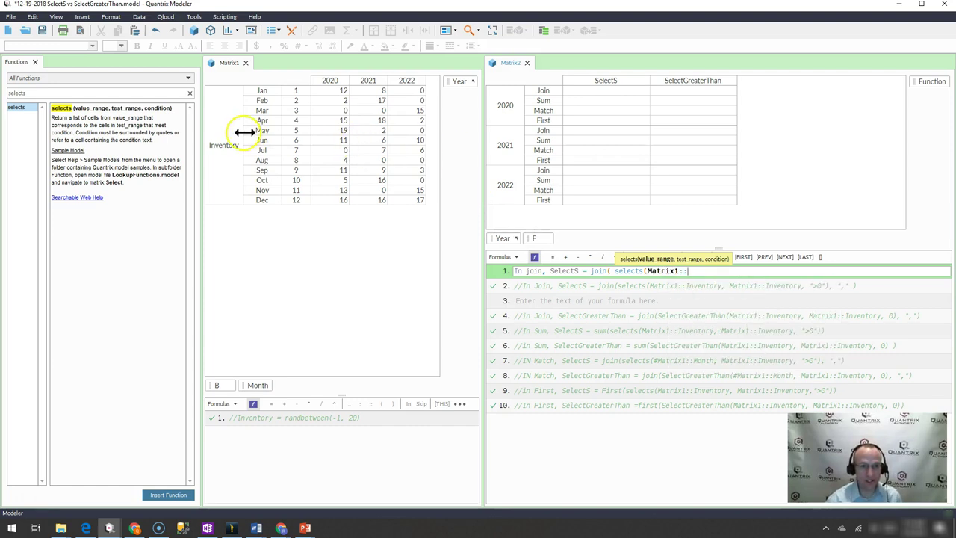
text(Inv)
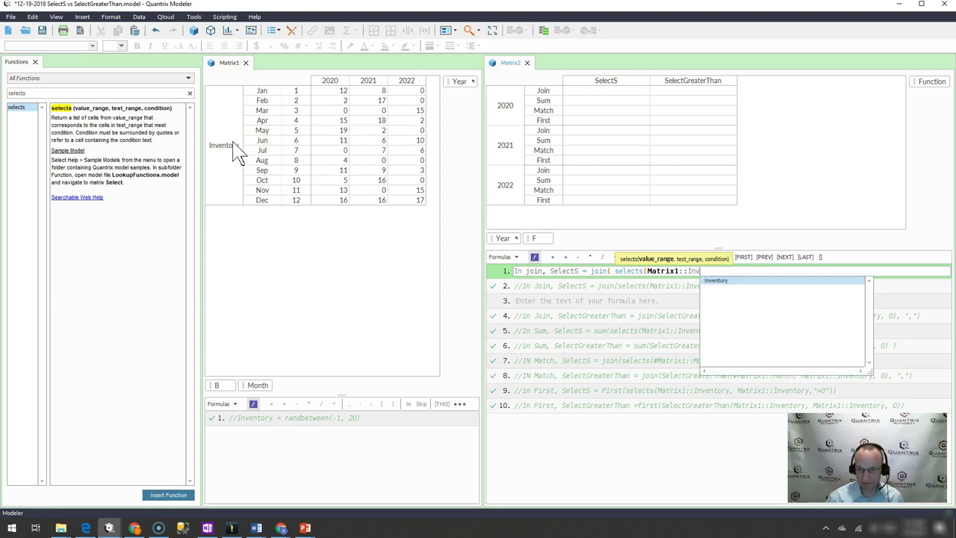
key(Return)
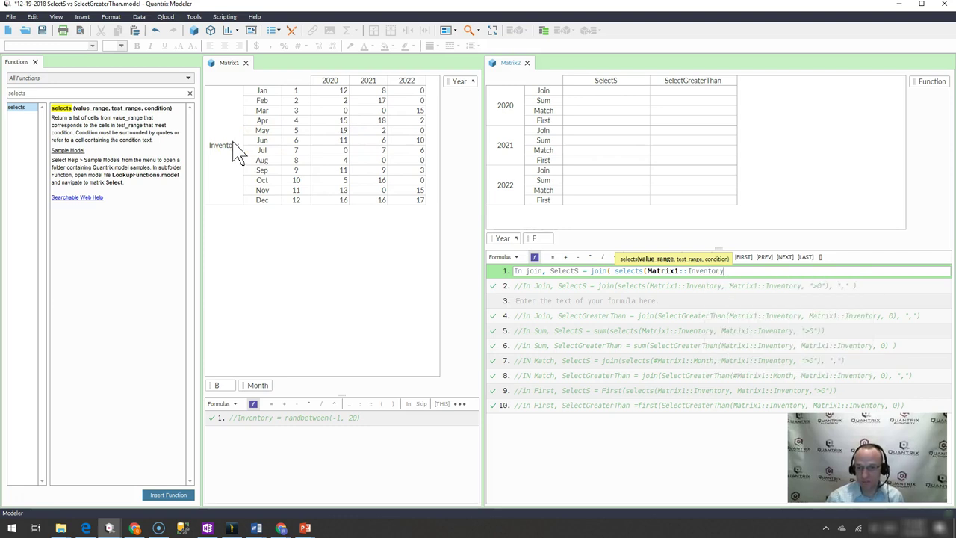
text(, )
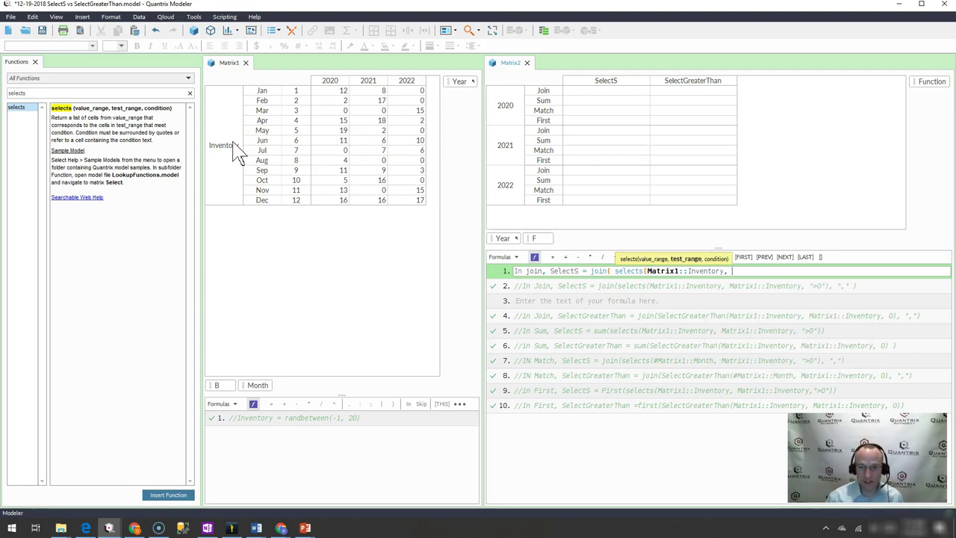
text(Matrix1::Inv)
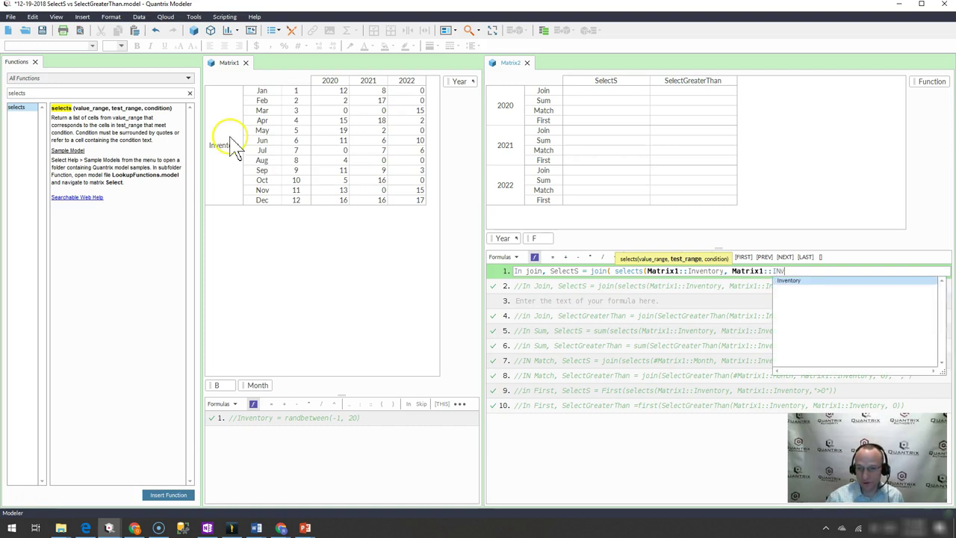
key(Return)
Step: Complete the SelectS formula with the selects condition ">0" and the join separator ","
text(, ")
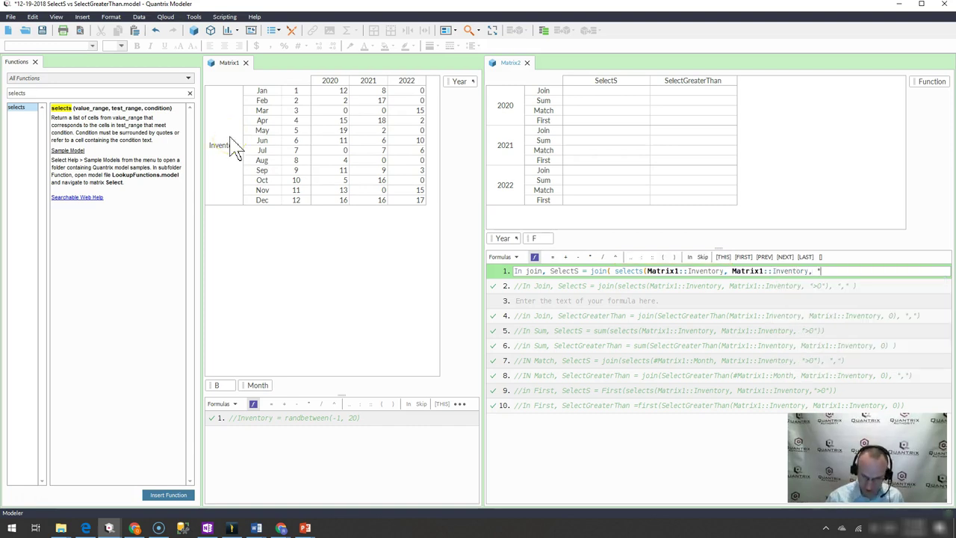
text(>0)
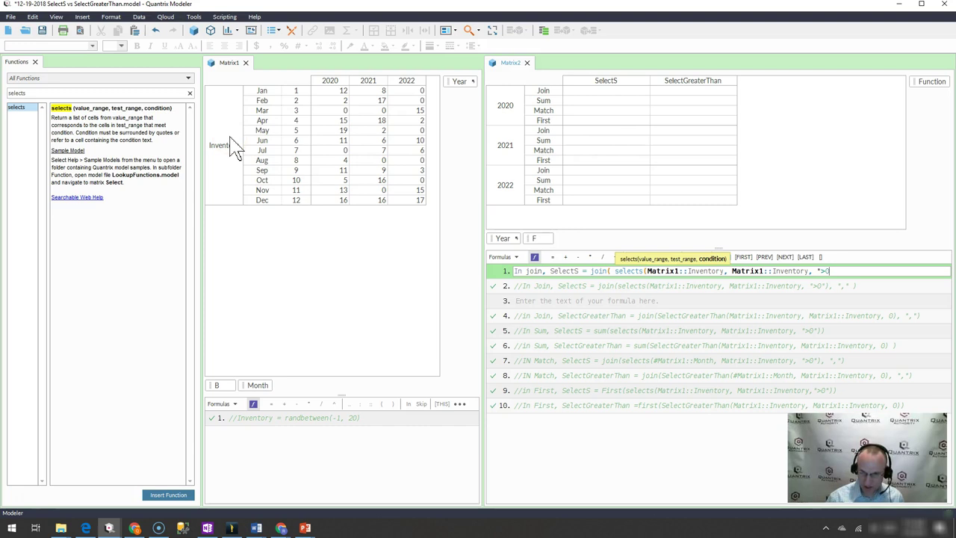
text(")
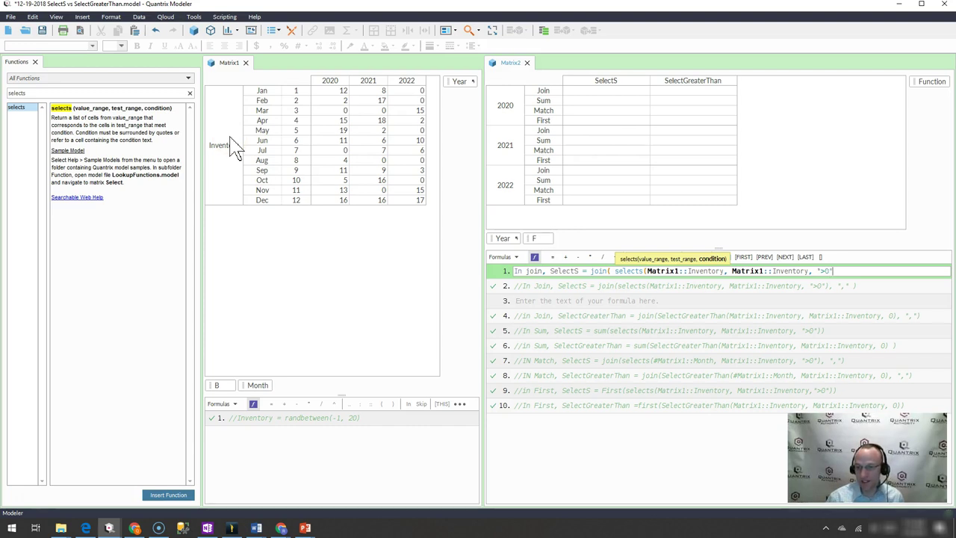
text() )
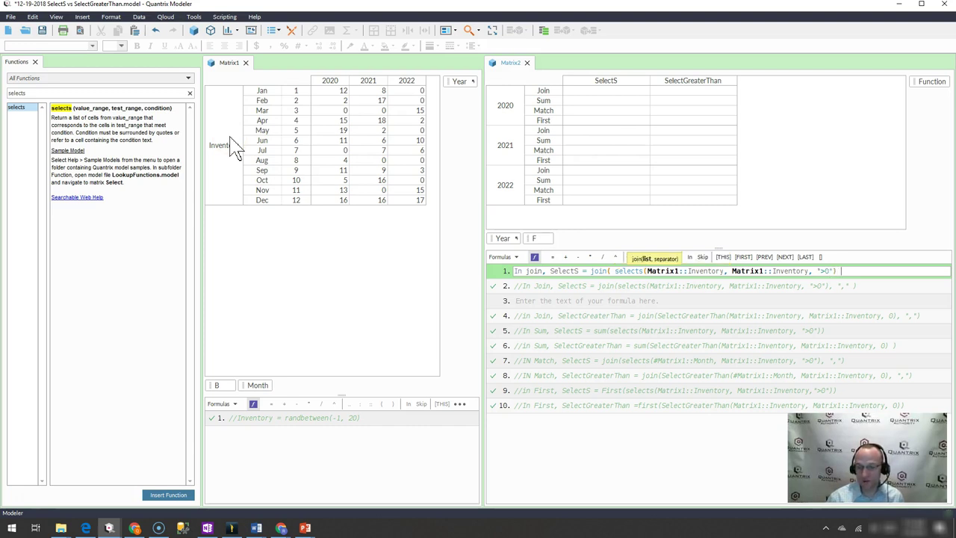
text(, ",")
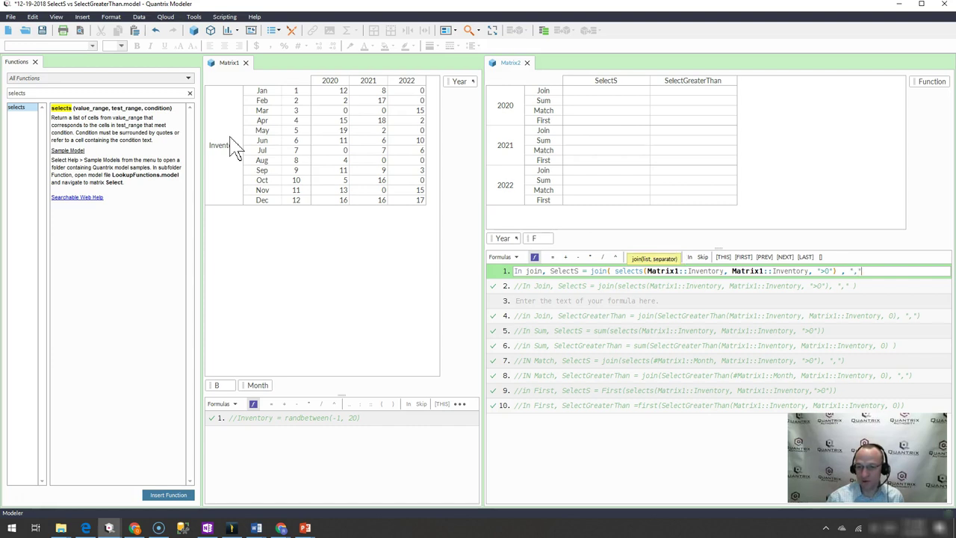
text())
key(Return)
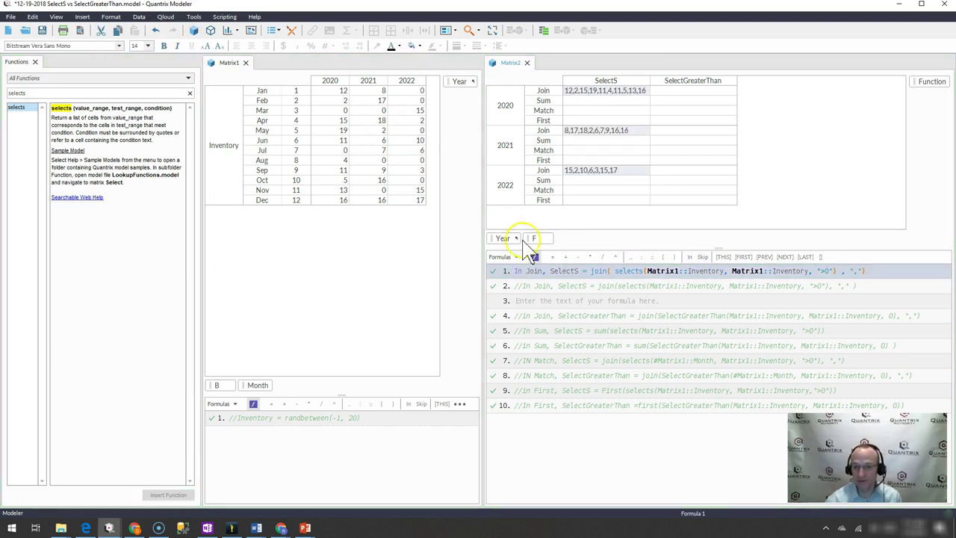
Step: Compare the 2020 Join result under SelectS with Matrix1's January to March 2020 inventory values
click(582, 93)
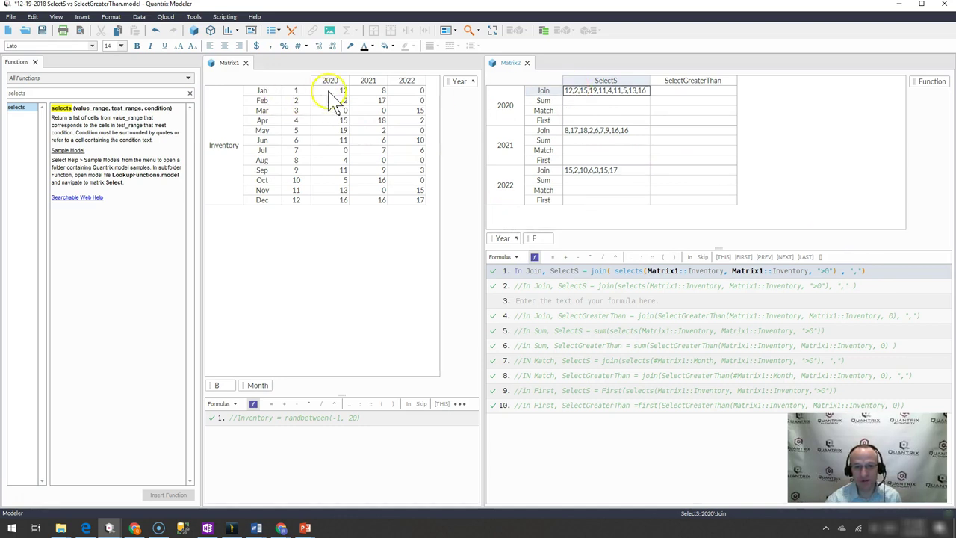
drag(328, 92, 331, 99)
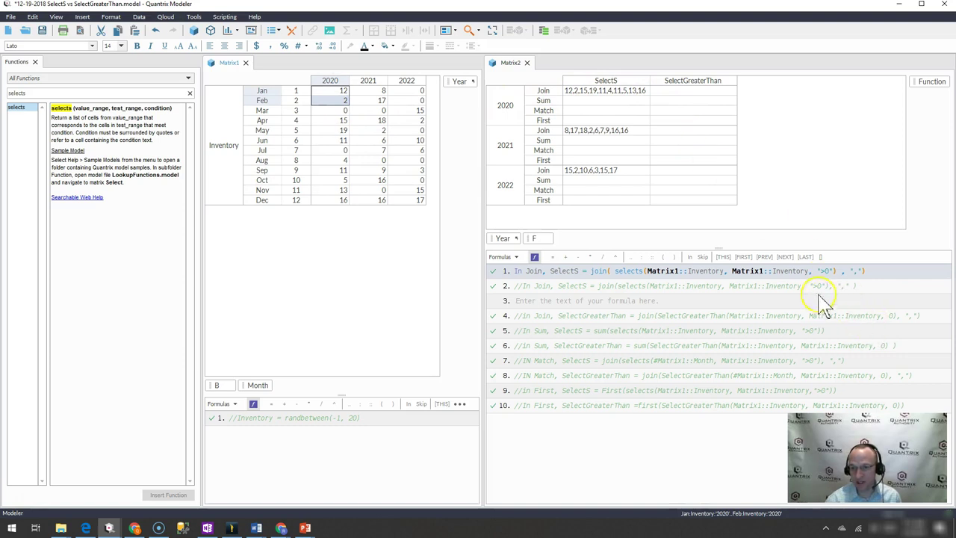
click(582, 89)
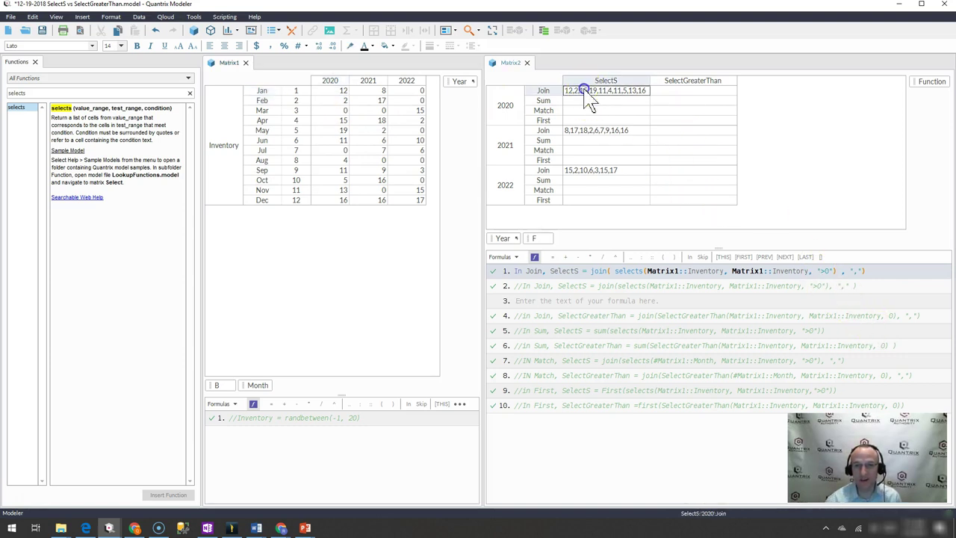
click(332, 110)
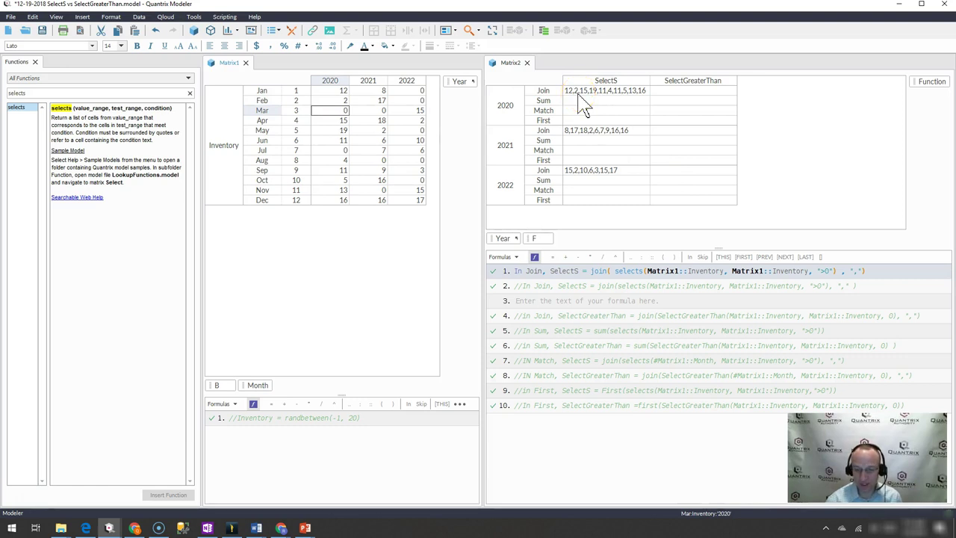
Step: Add a formula row below the SelectS Join formula and start it with "In Join, SelectGreaterThan ="
click(675, 85)
click(678, 93)
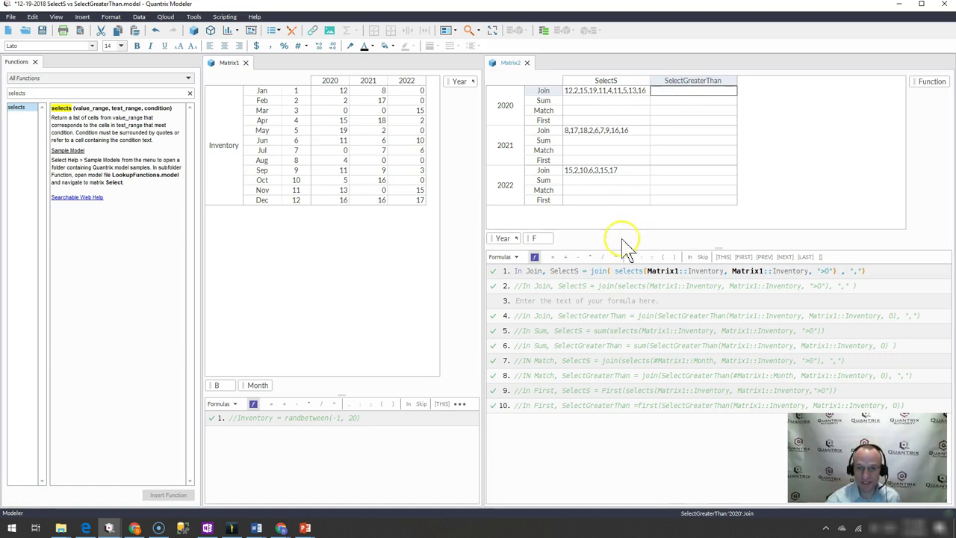
click(610, 274)
key(Return)
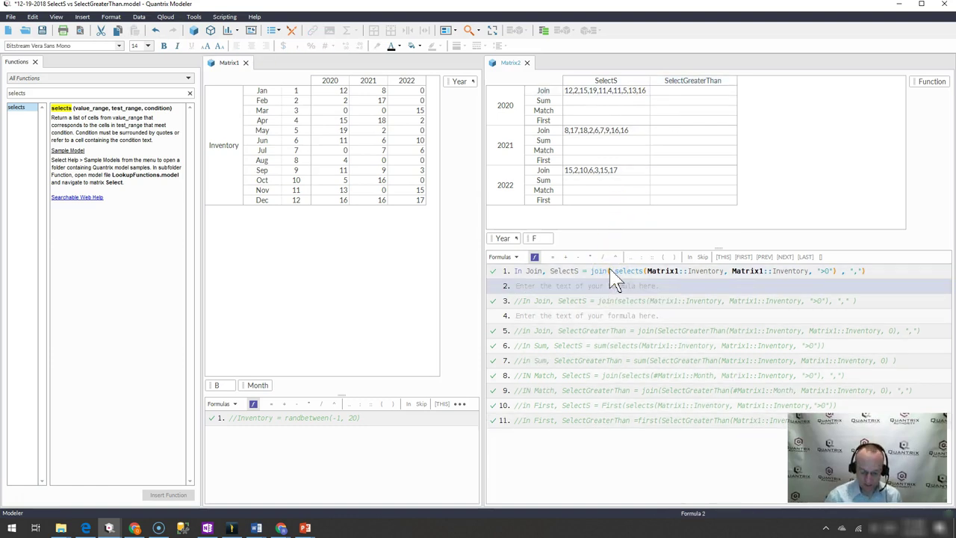
text(In Join, Selec)
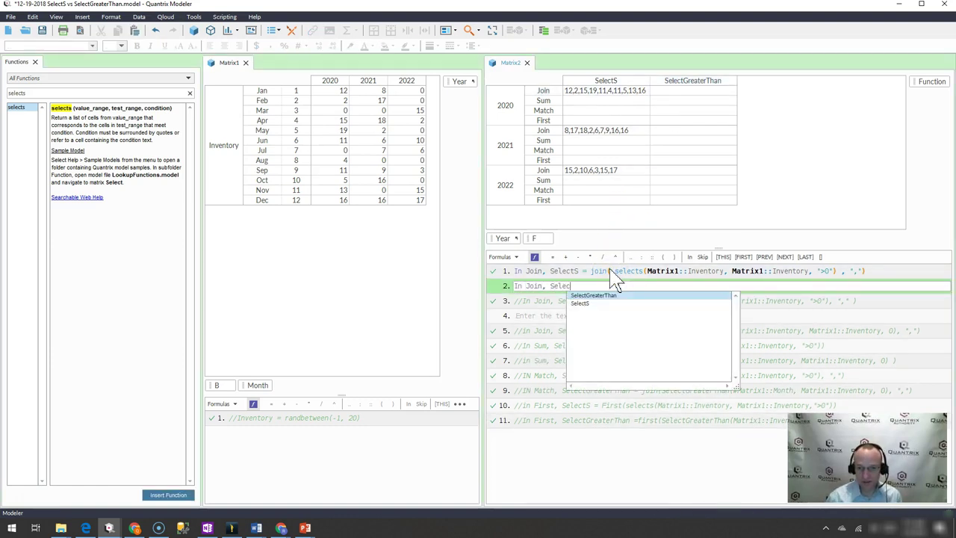
key(Return)
text(= )
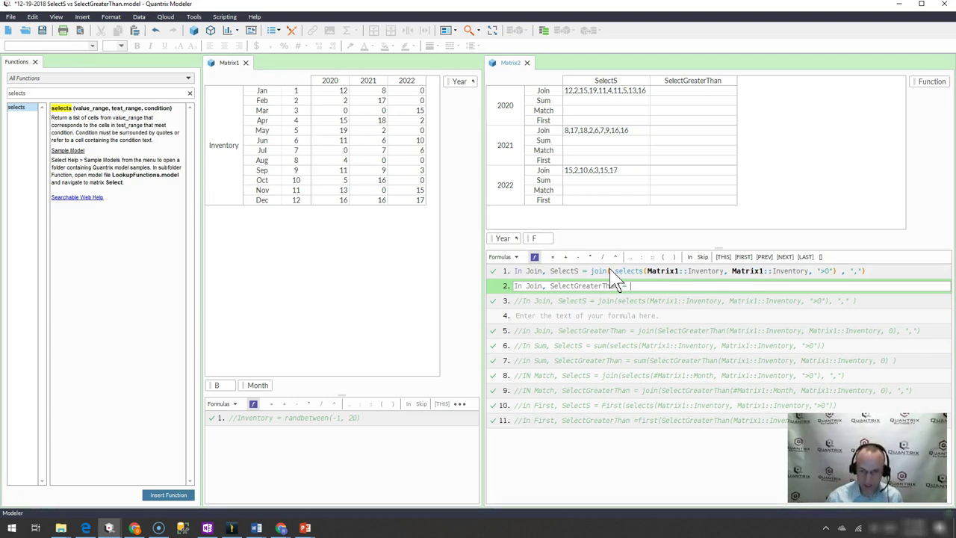
Step: Nest a SelectGreaterThan function inside a join, using Matrix1::Inventory as both value list and key list
text(join(Selec)
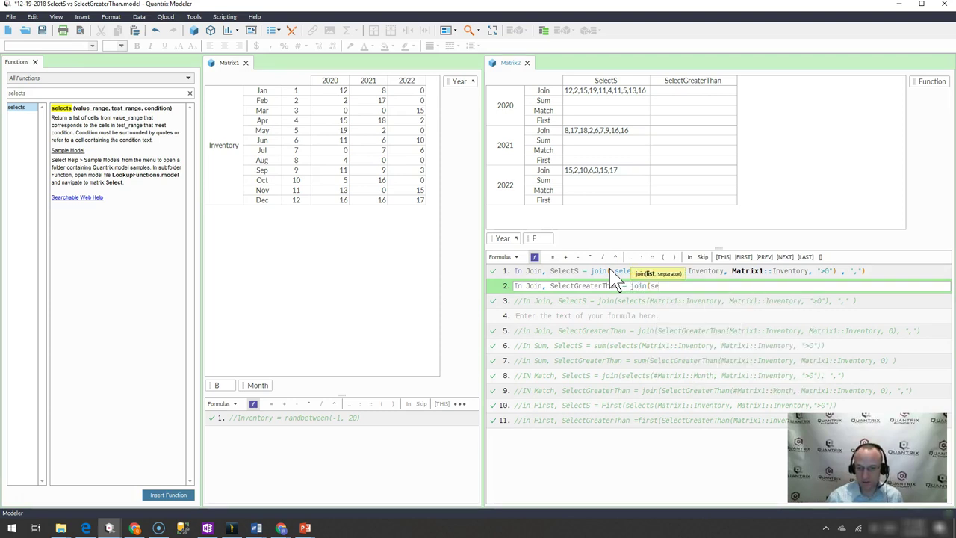
key(Return)
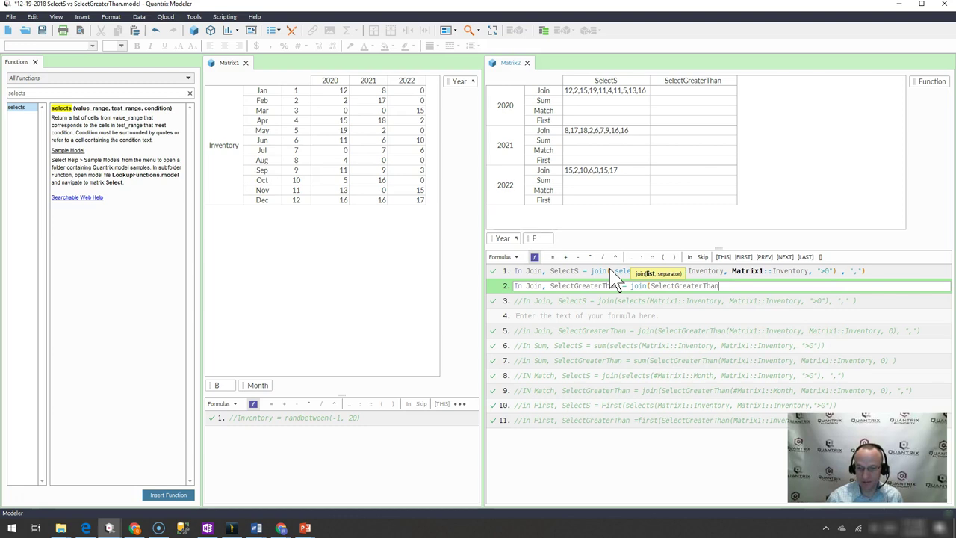
text(()
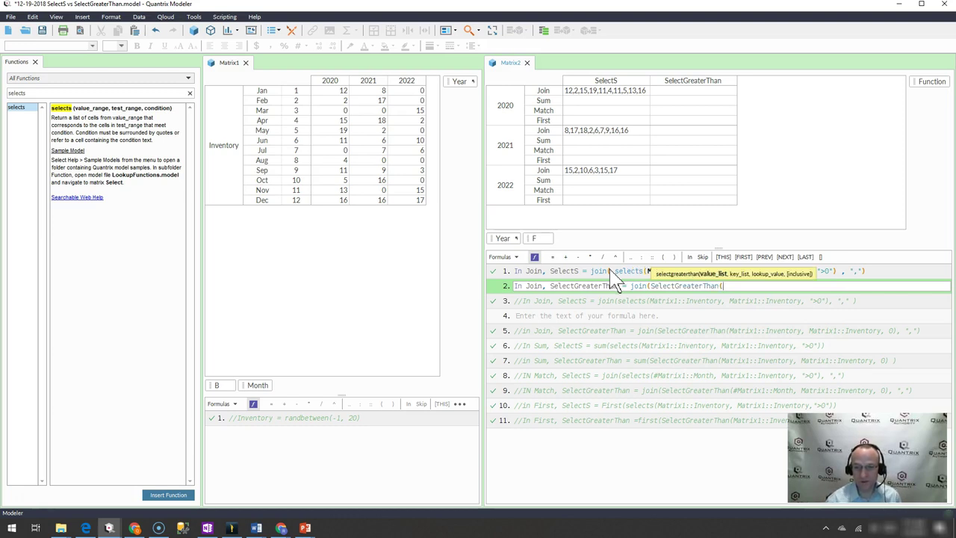
click(224, 145)
text(,)
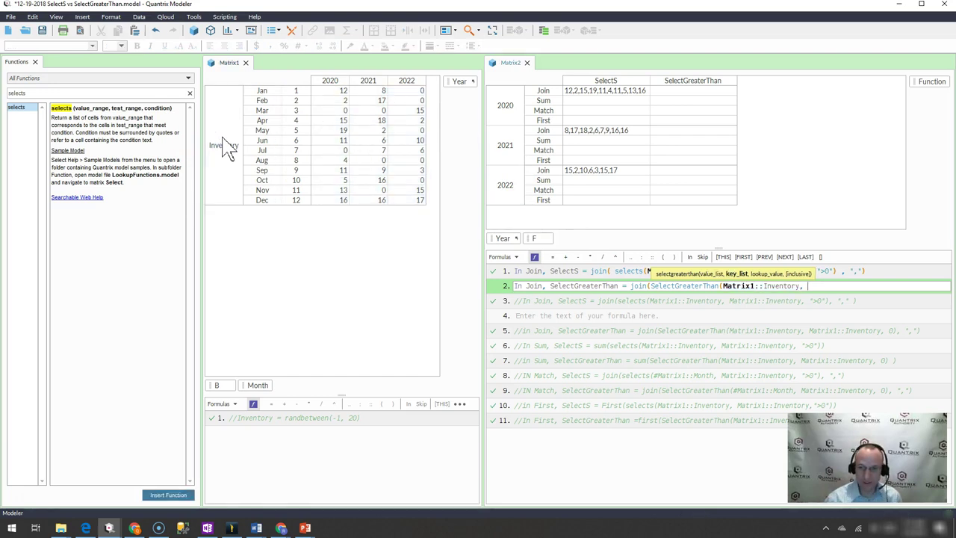
click(223, 141)
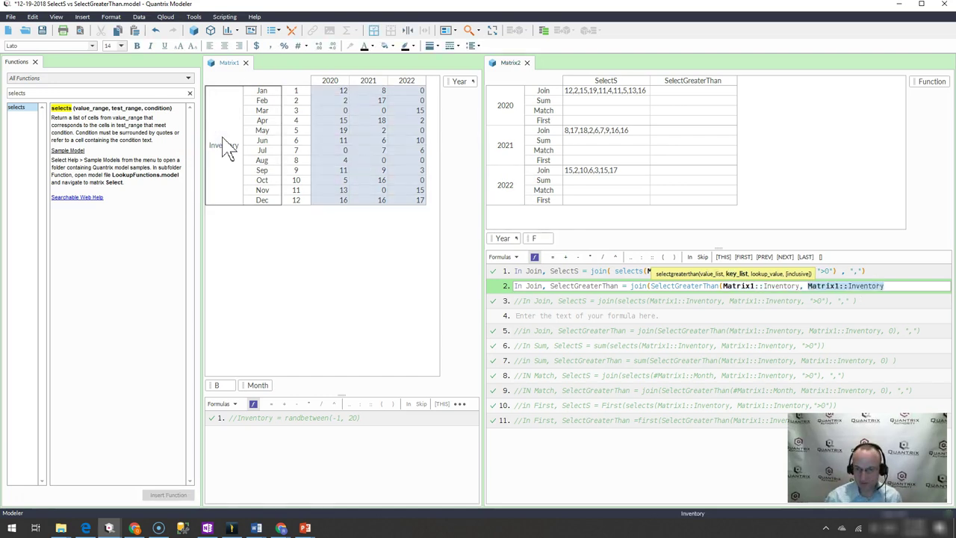
text(, )
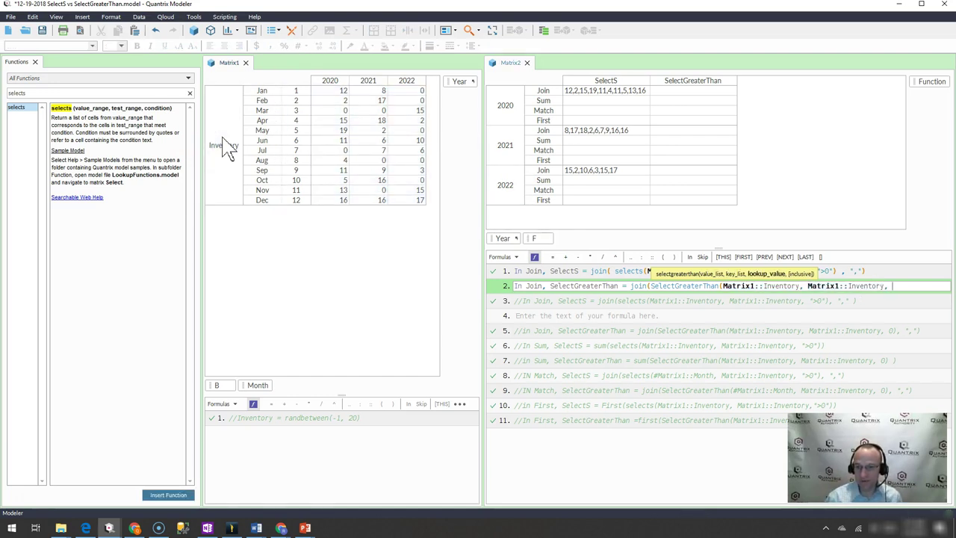
Step: Complete the SelectGreaterThan Join formula with lookup value 0 and the join separator ","
text(0)
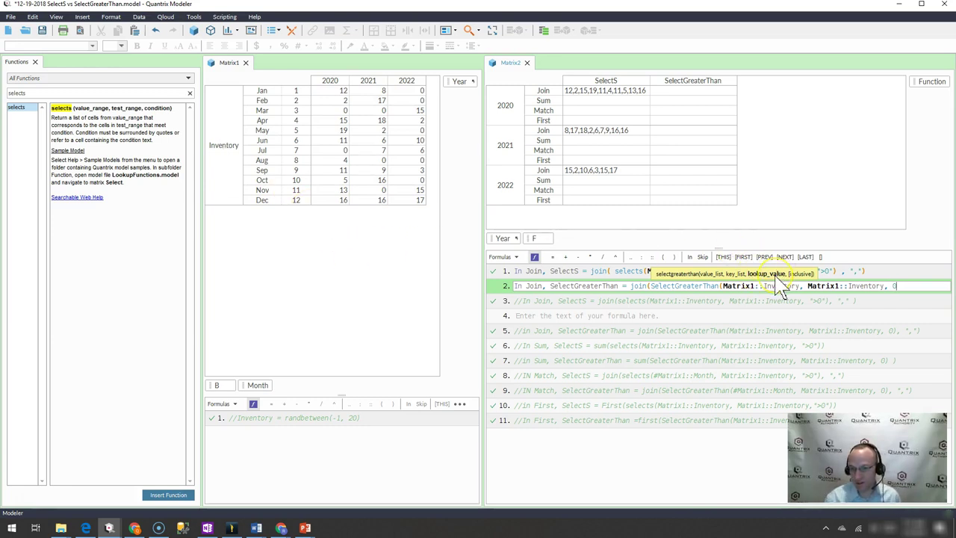
text(), )
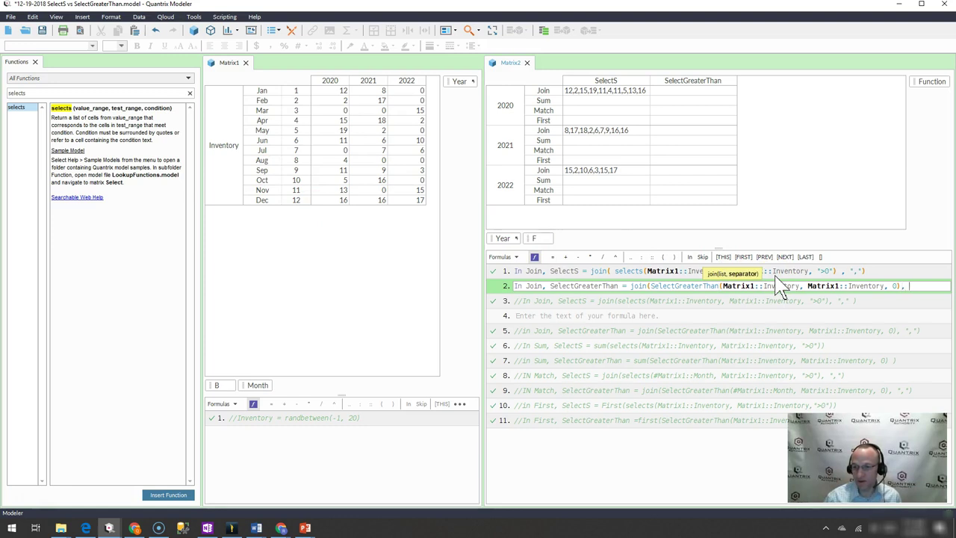
text(","))
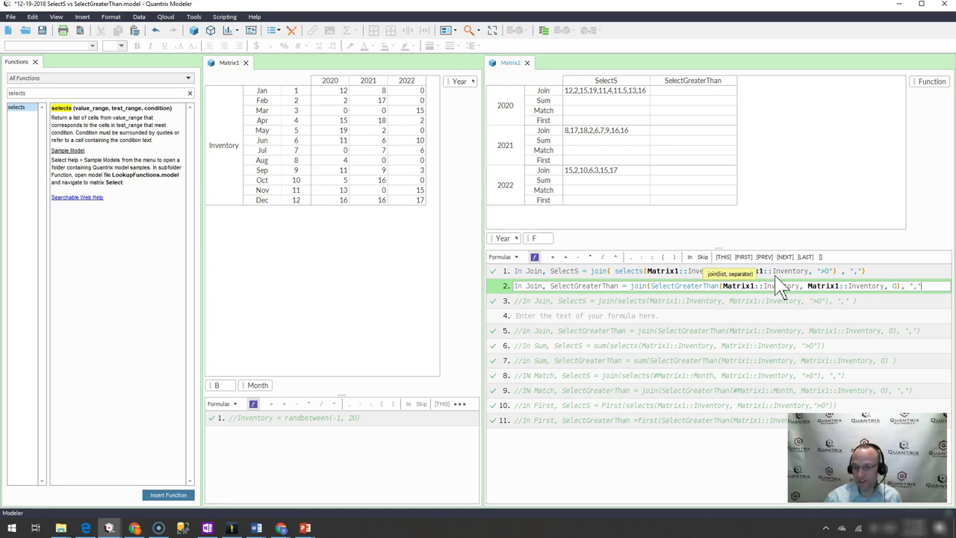
key(Return)
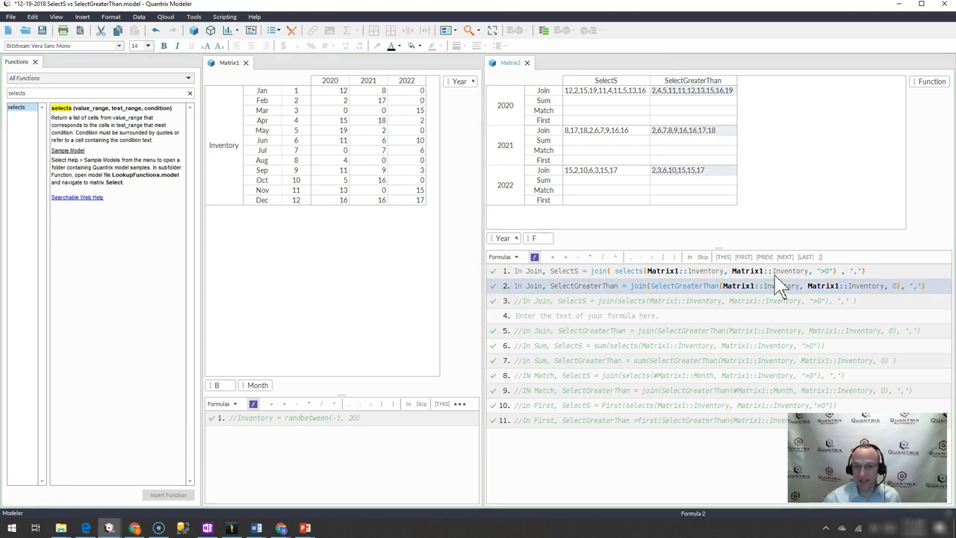
Step: Sort Matrix1's inventory rows by the 2020 column in ascending order
click(717, 92)
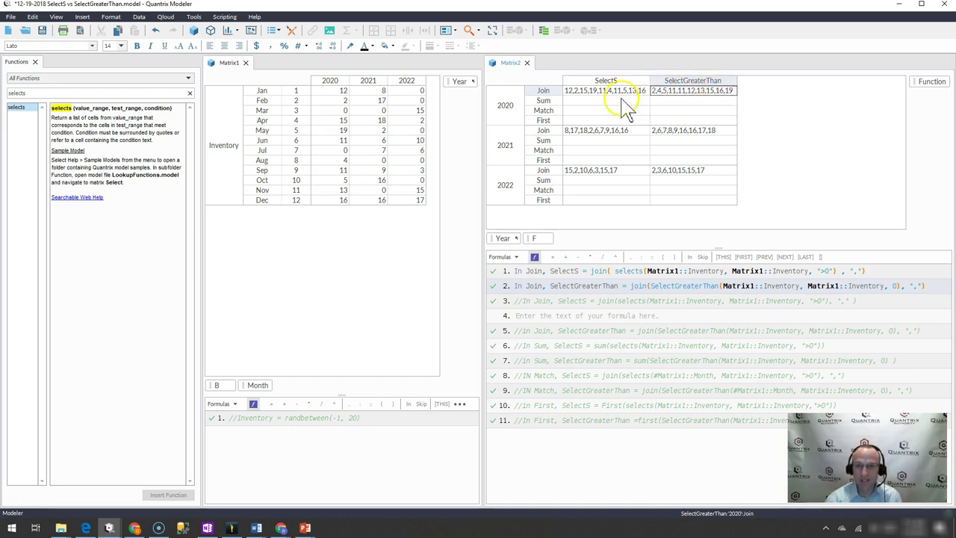
click(331, 80)
right_click(335, 84)
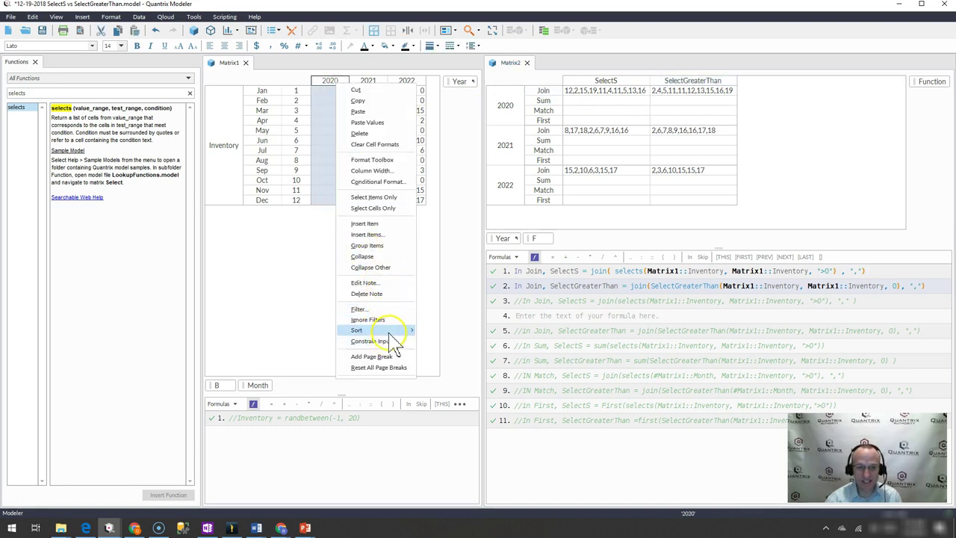
mouse_move(391, 329)
click(436, 333)
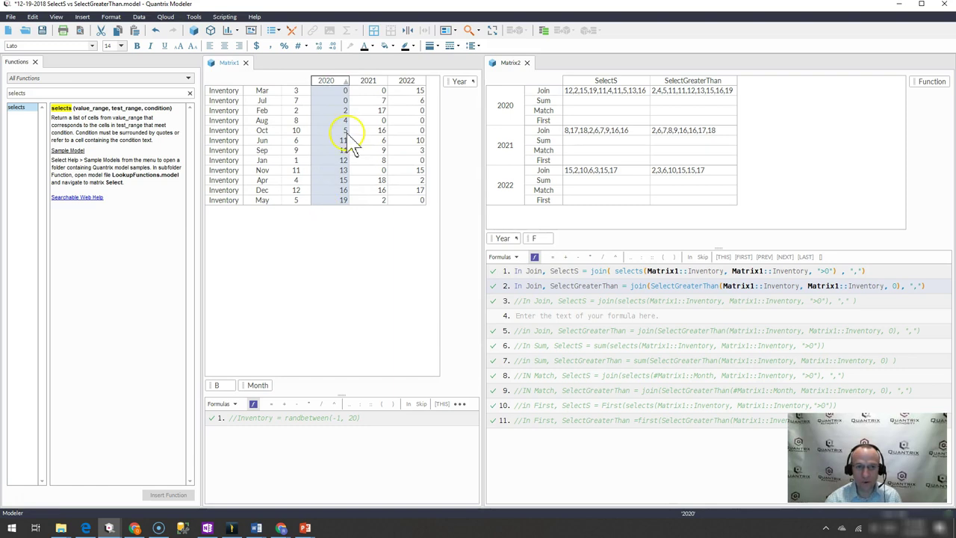
Step: Compare the 2020 Join results under SelectGreaterThan and SelectS with Matrix1's sorted nonzero 2020 values
click(660, 91)
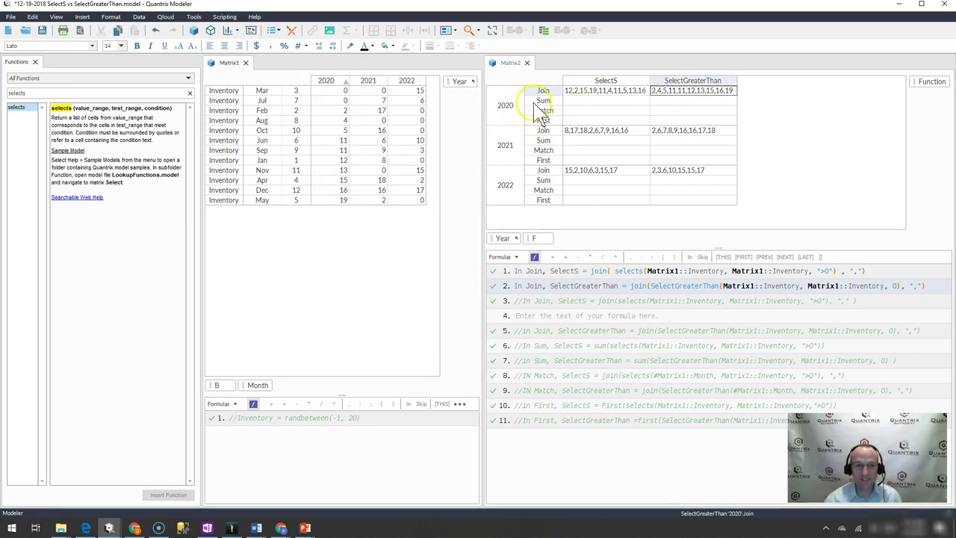
drag(338, 112, 339, 200)
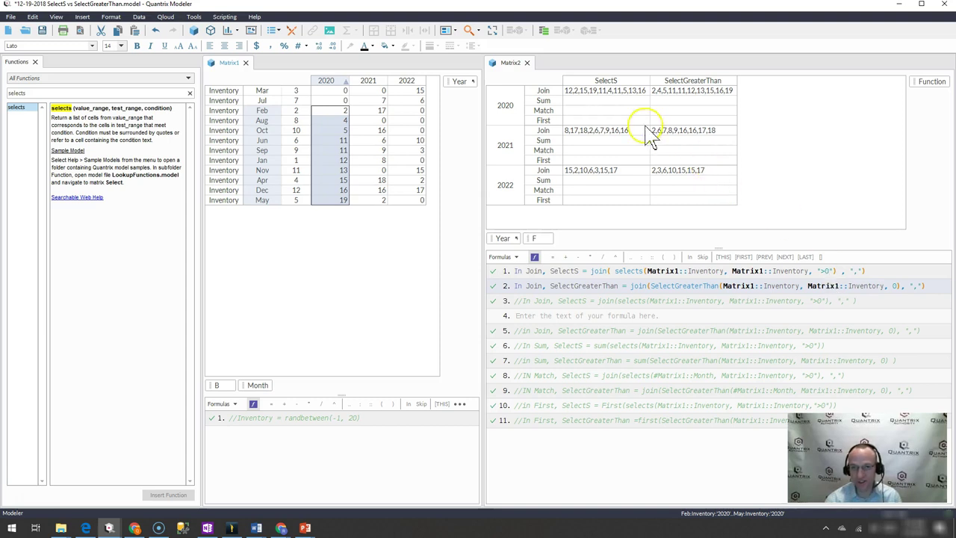
click(572, 90)
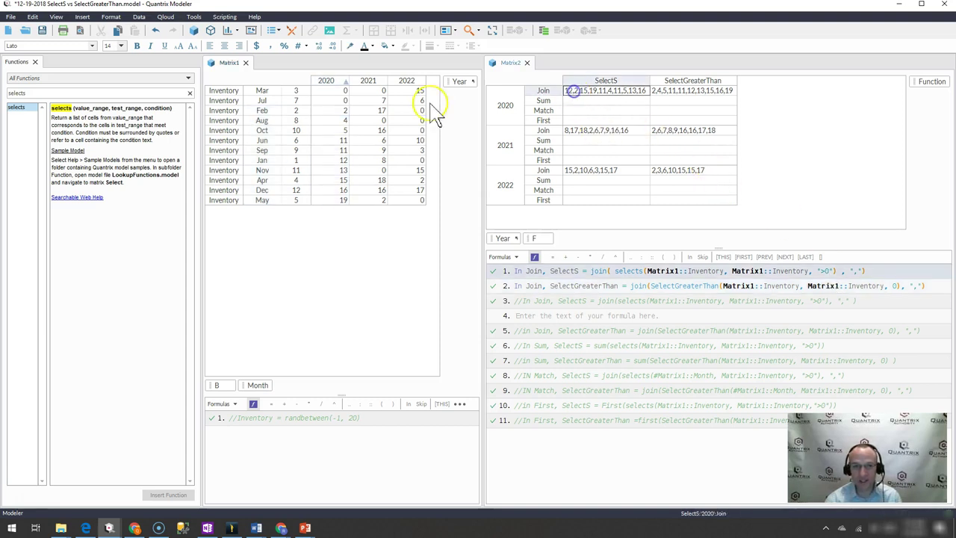
Step: Clear the sort on Matrix1's 2020 column to restore calendar month order
click(333, 81)
right_click(336, 82)
mouse_move(371, 334)
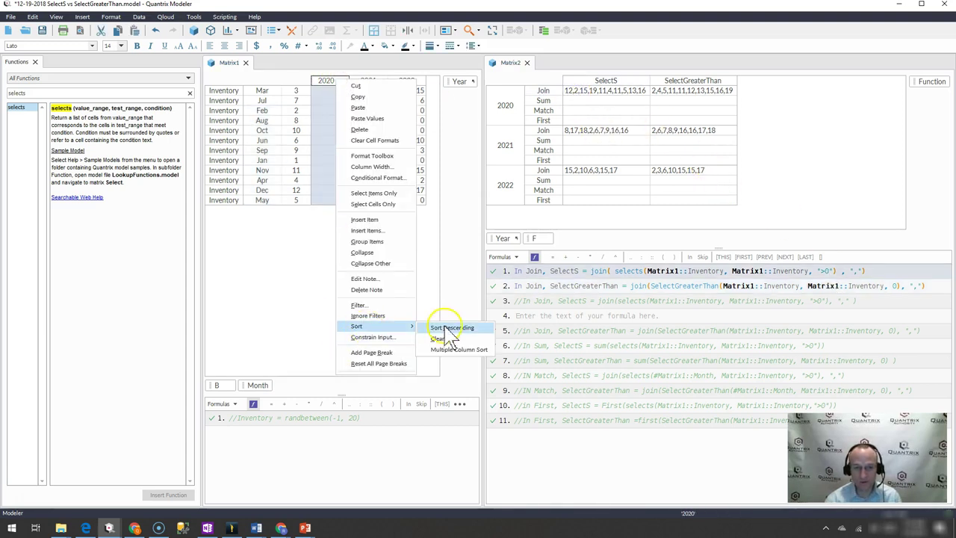
click(444, 338)
Step: Compare Matrix1's January to December 2020 values with the SelectGreaterThan Join result, and look at the 2020 Sum cells
drag(336, 95, 345, 213)
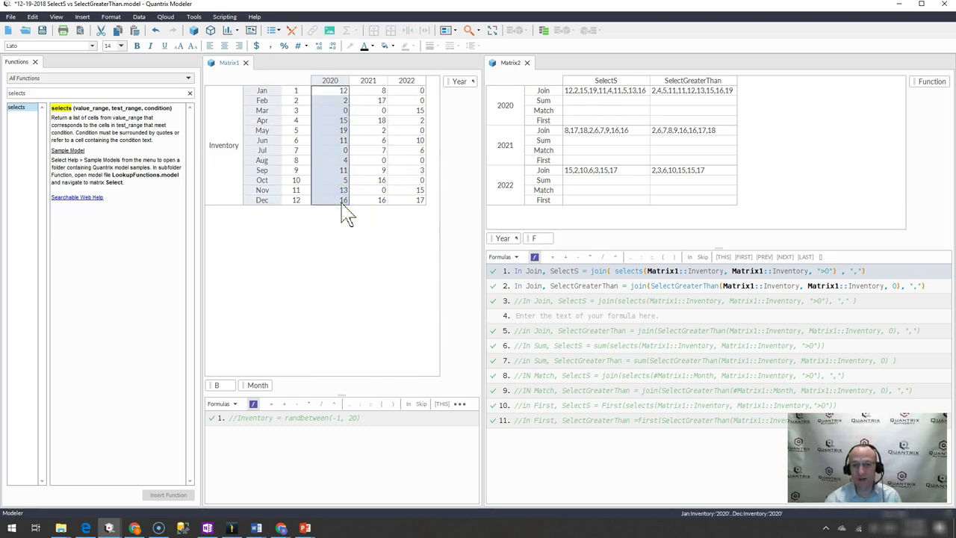
click(695, 90)
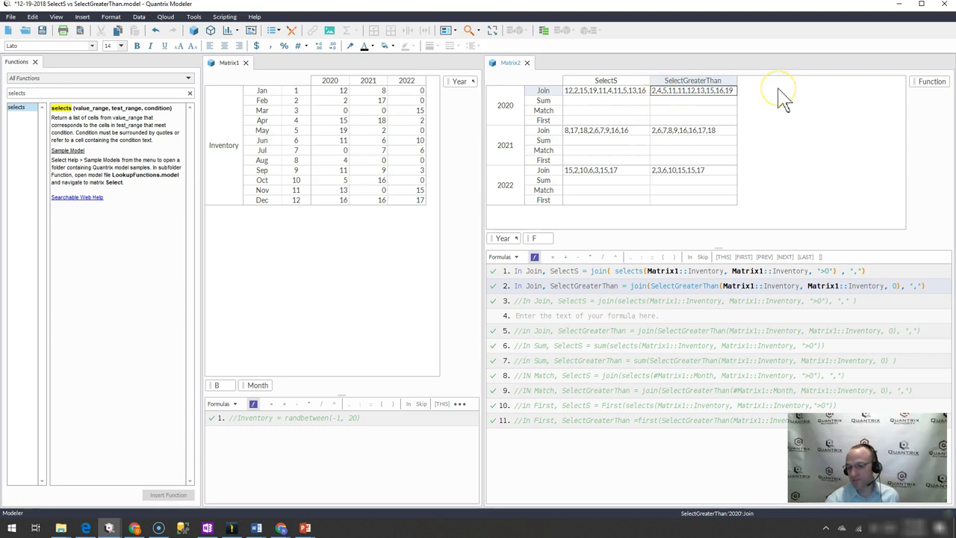
click(602, 101)
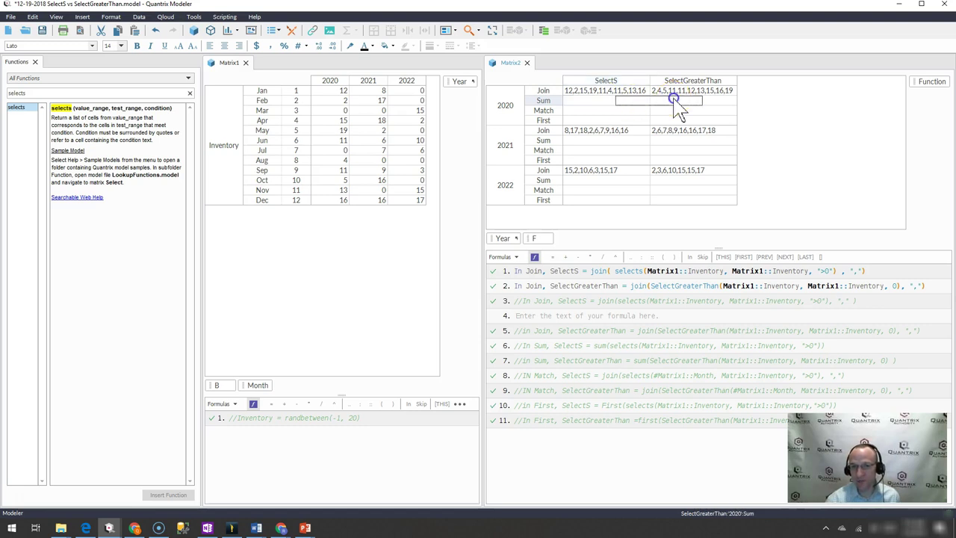
click(597, 246)
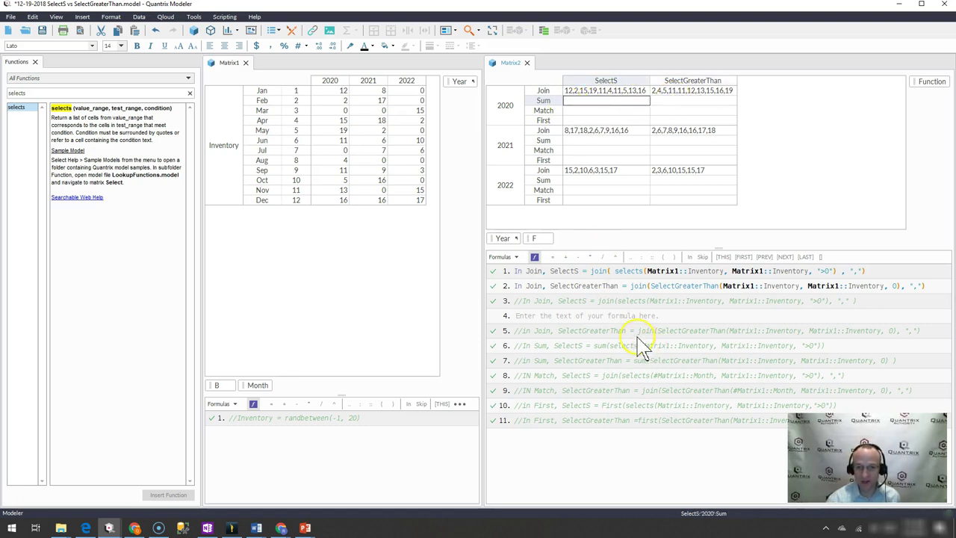
Step: Move the blank formula row up so it sits directly below the SelectGreaterThan Join formula
click(627, 315)
click(610, 303)
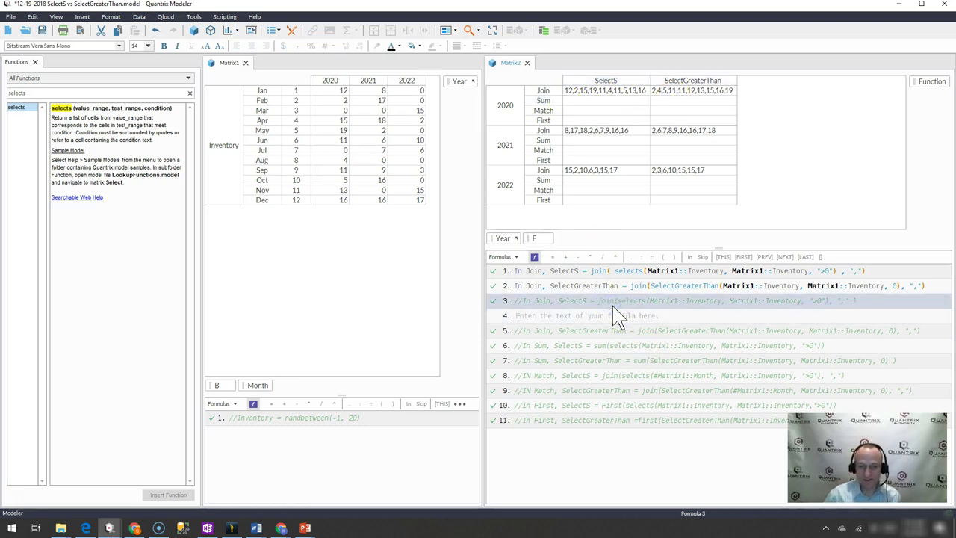
click(617, 315)
key(alt+Up)
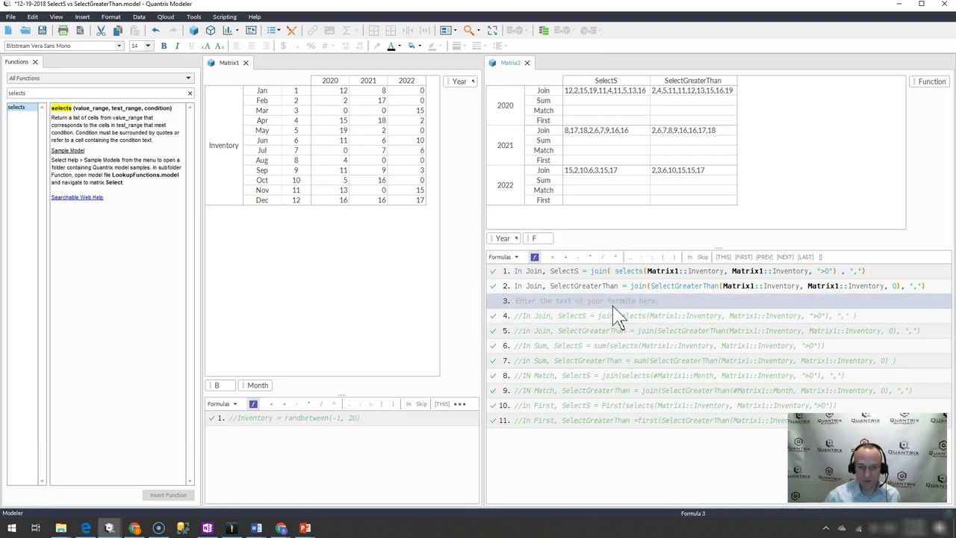
Step: Start the formula "in Sum, Selects = sum(" and nest selects with Matrix1::Inventory as both value range and test range
text(in Sum)
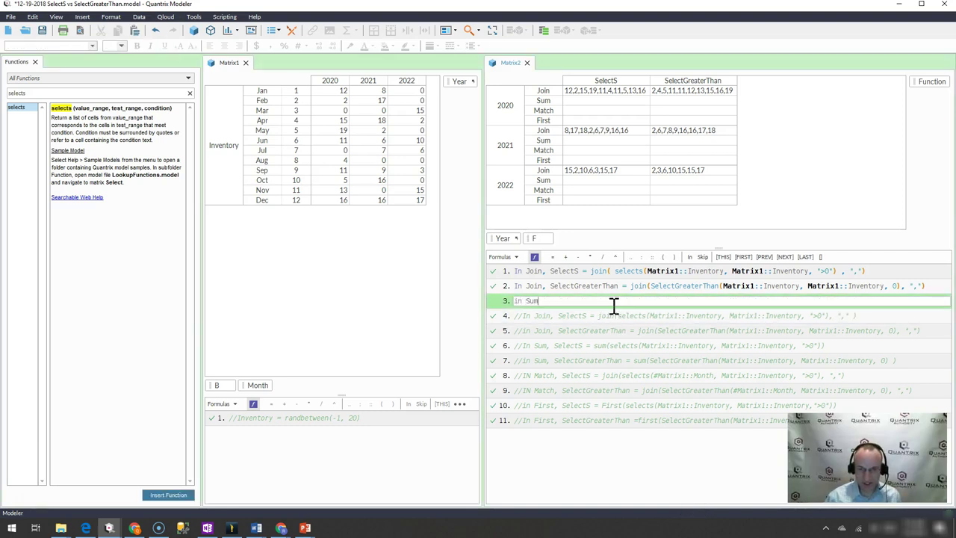
text(, Select)
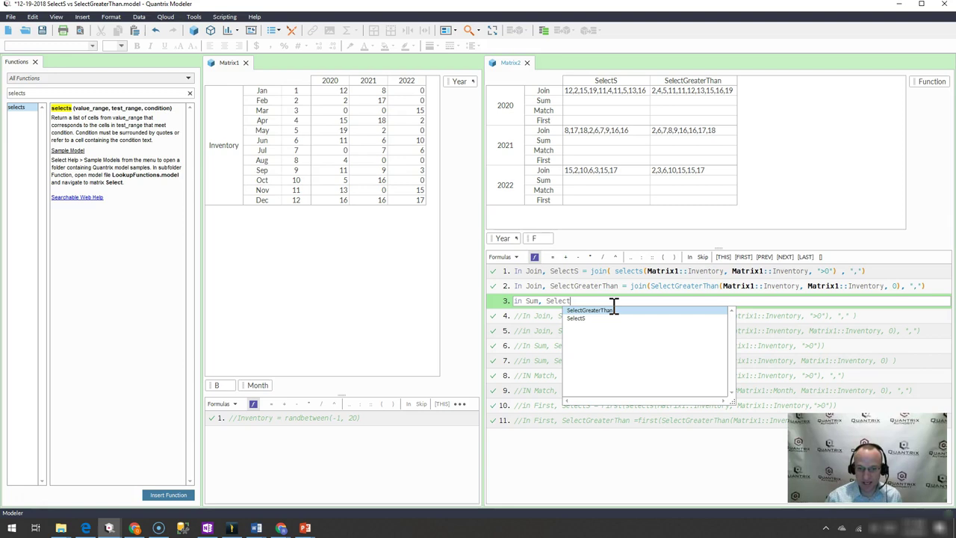
text(s = sum()
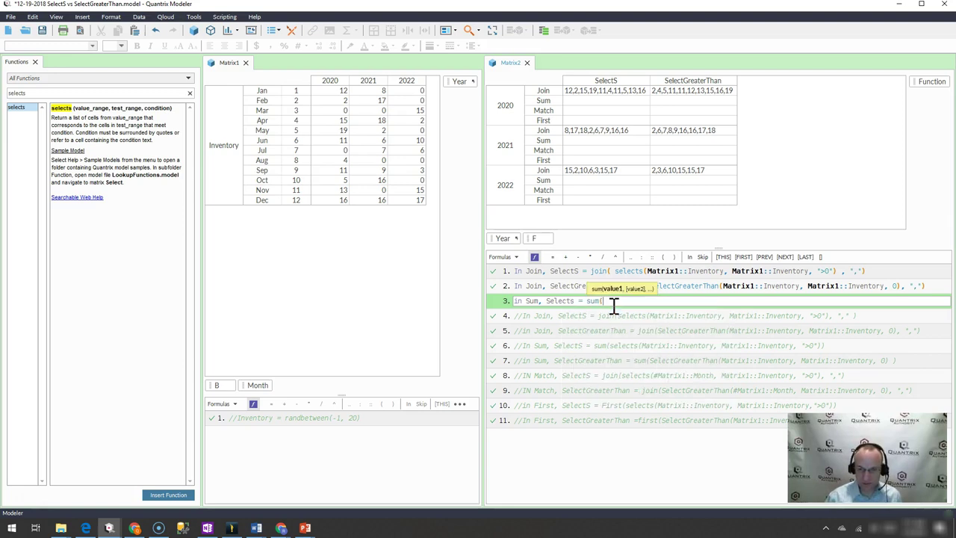
text(selects(Matrix1::Inventory)
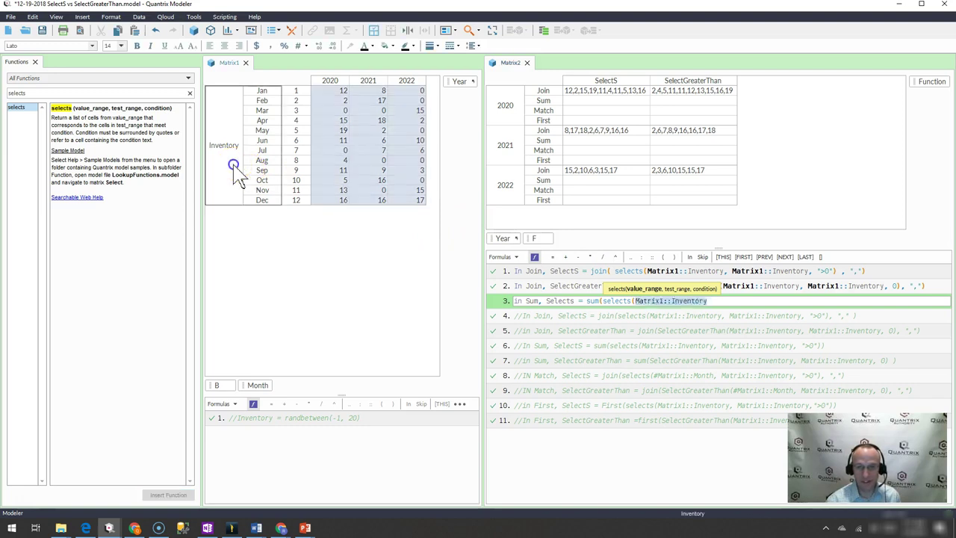
click(231, 174)
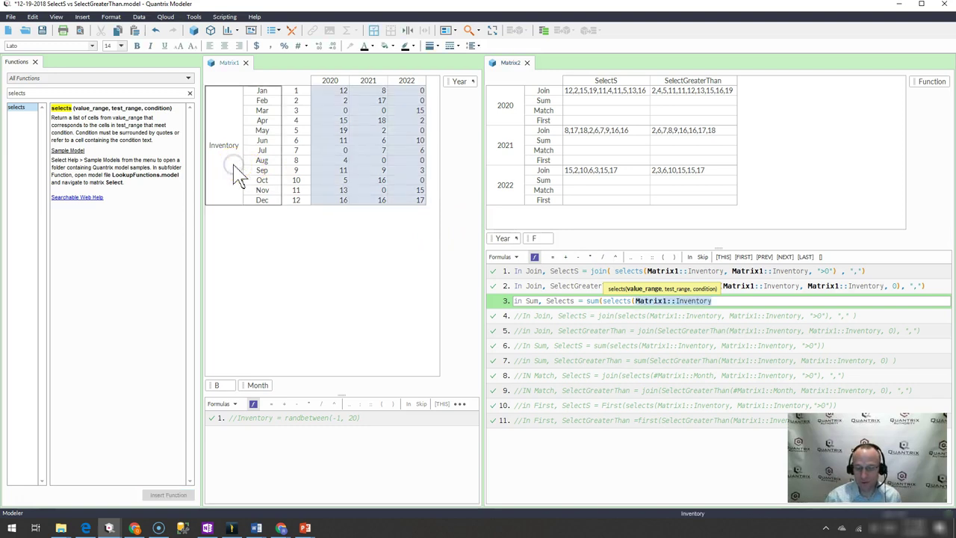
text(,)
click(234, 165)
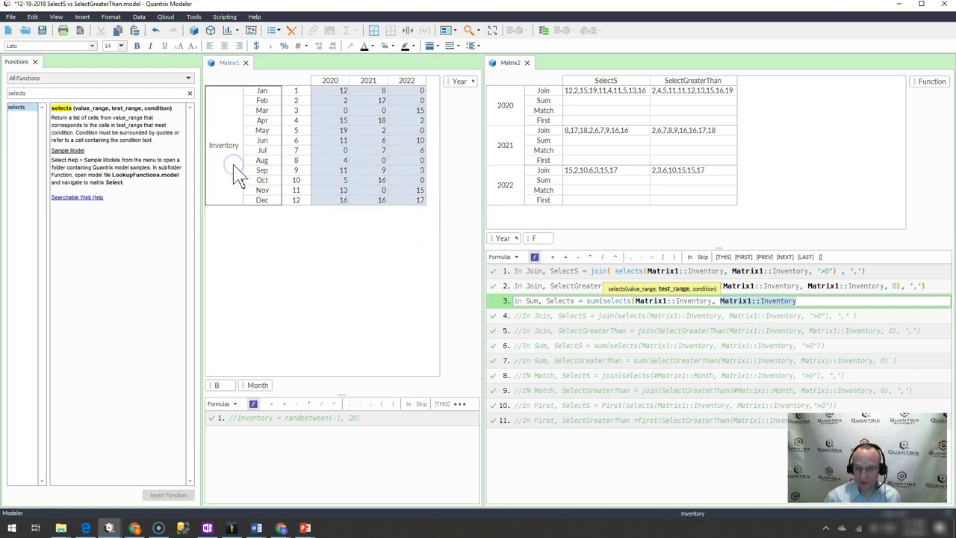
text(, )
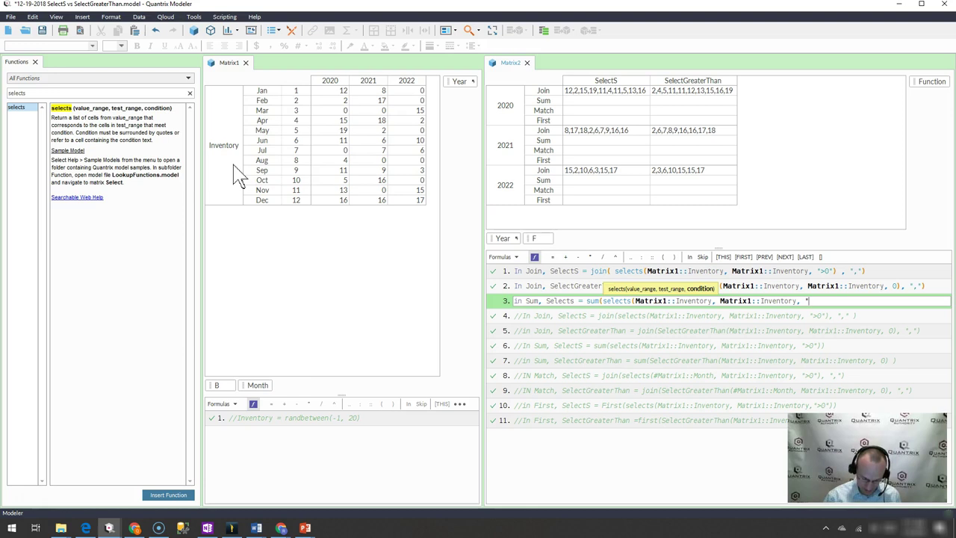
Step: Complete the SelectS Sum formula with the selects condition ">0" and close both functions
text(">0)
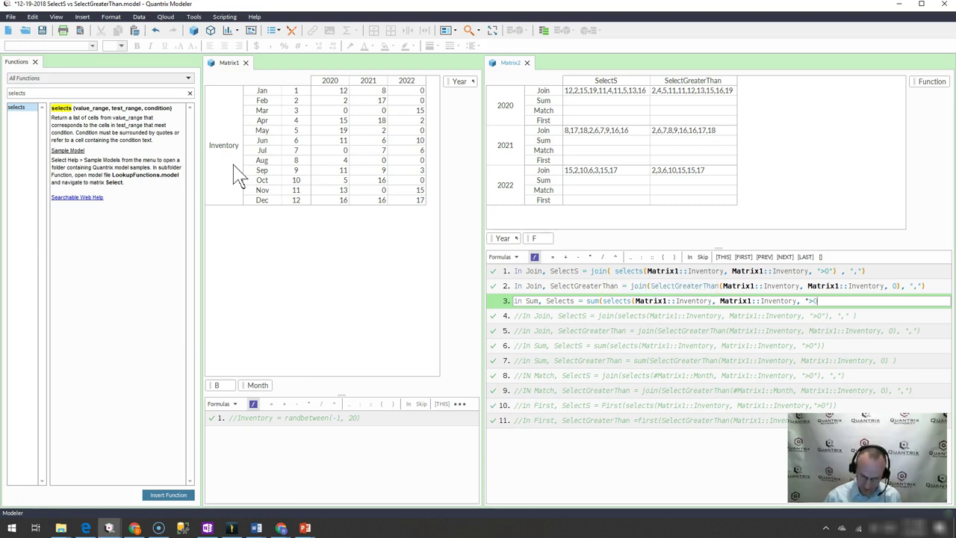
text(") ))
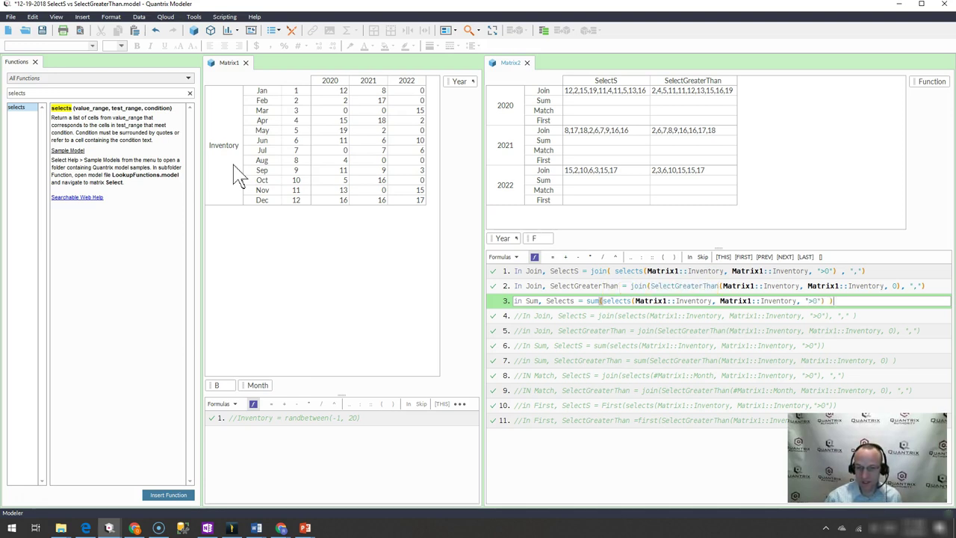
key(Return)
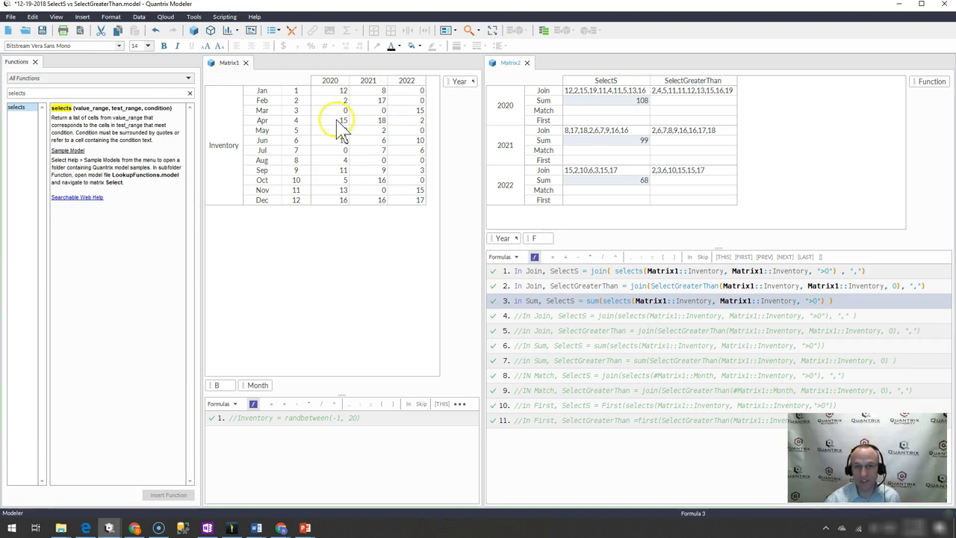
Step: Add a blank formula row directly below the SelectS Sum formula
click(545, 101)
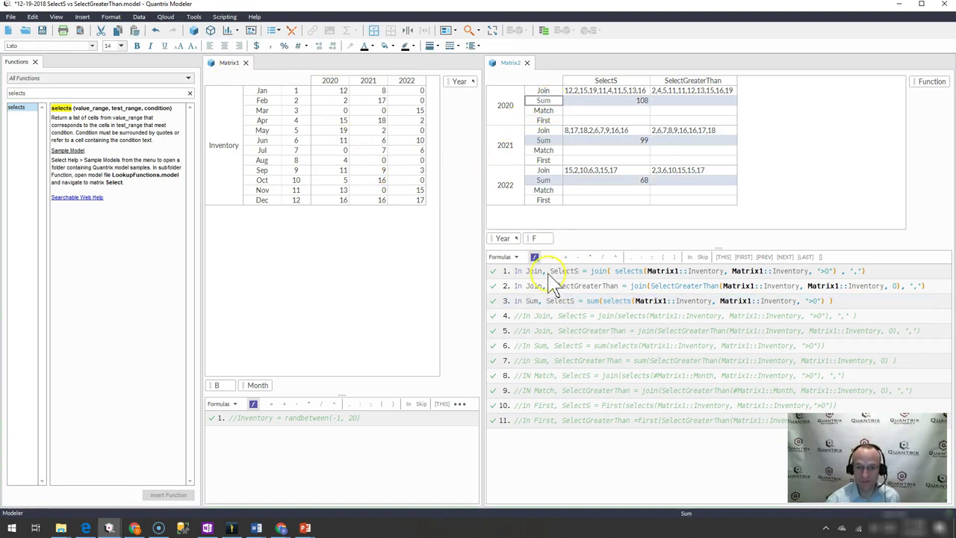
click(550, 301)
key(Return)
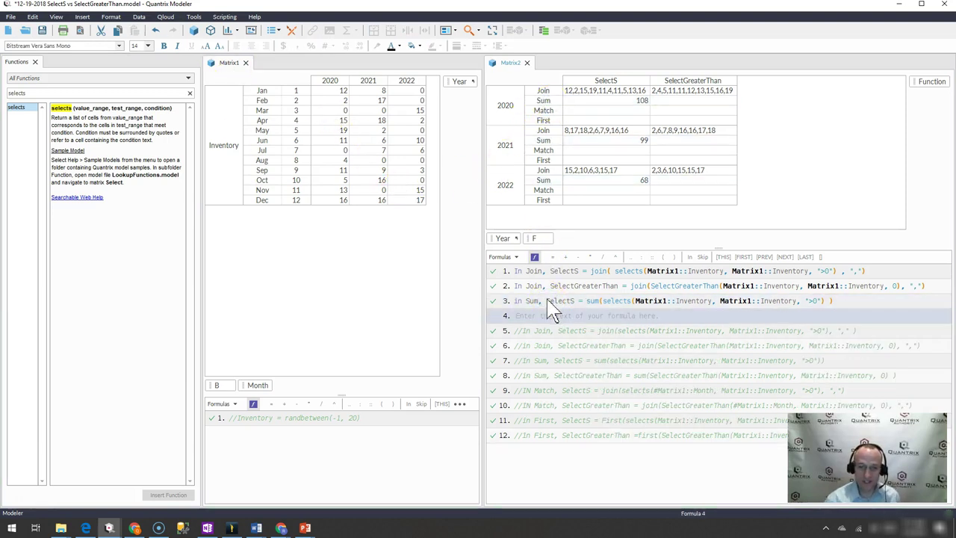
Step: Start the formula "in sum, SelectGreaterThan = sum(SelectGreaterThan(" in the blank row below the SelectS Sum formula
click(535, 318)
text(in)
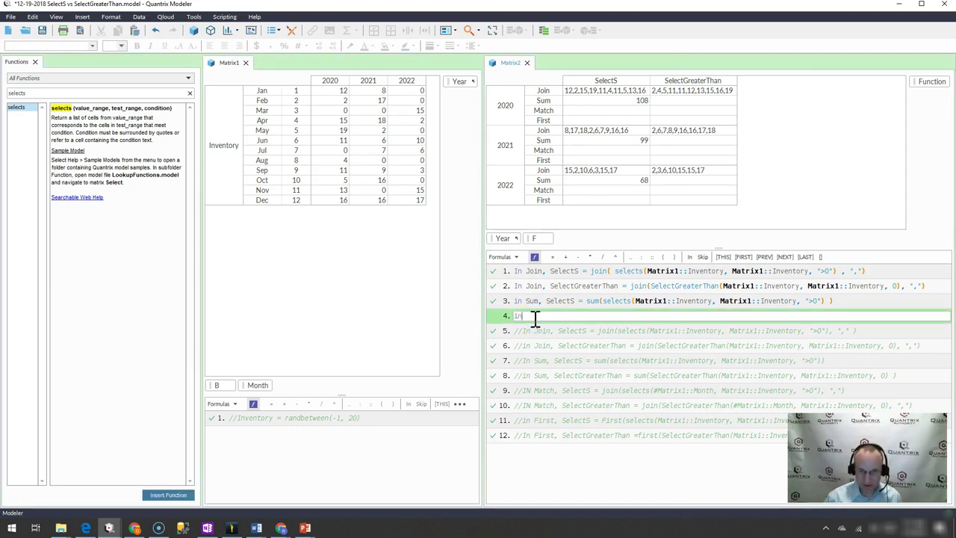
key(BackSpace)
key(BackSpace)
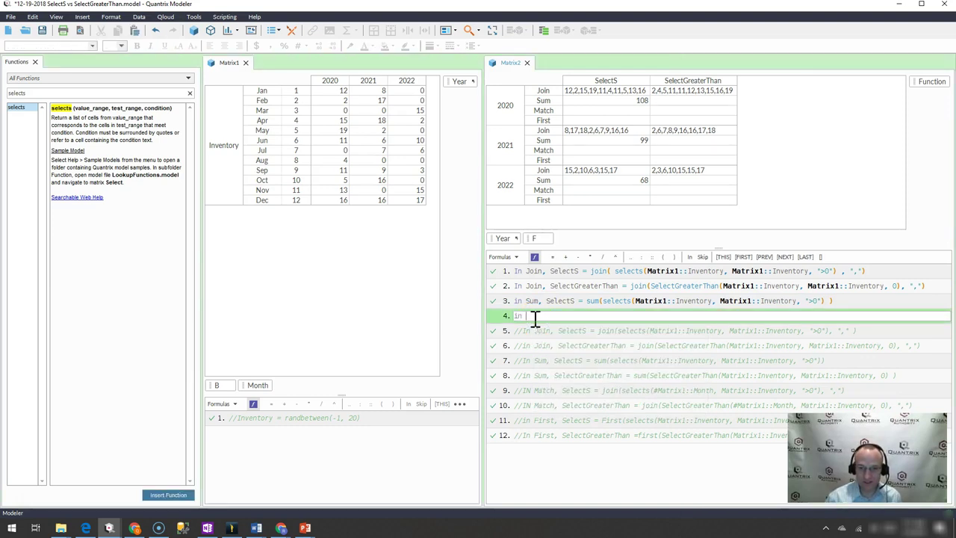
text(sum, Ss)
text(le)
key(Return)
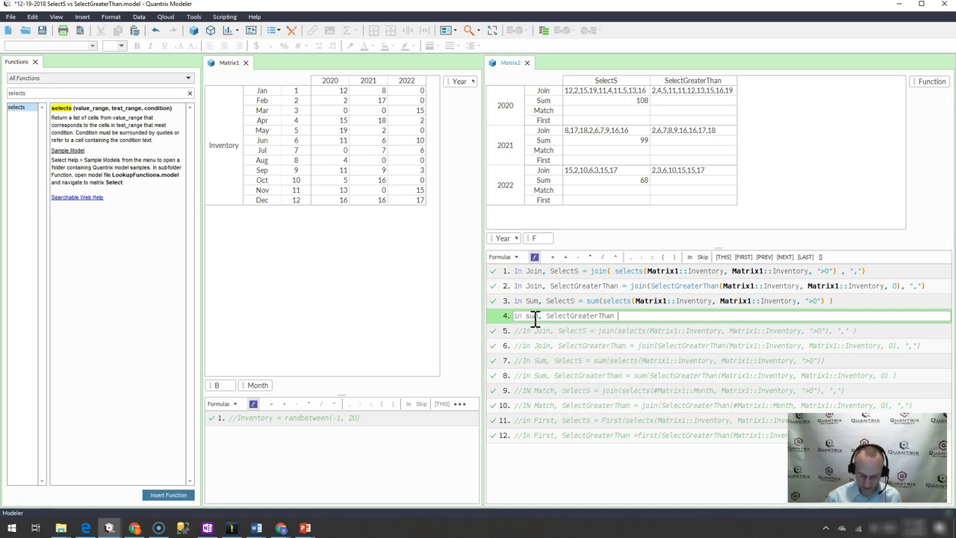
text((Select)
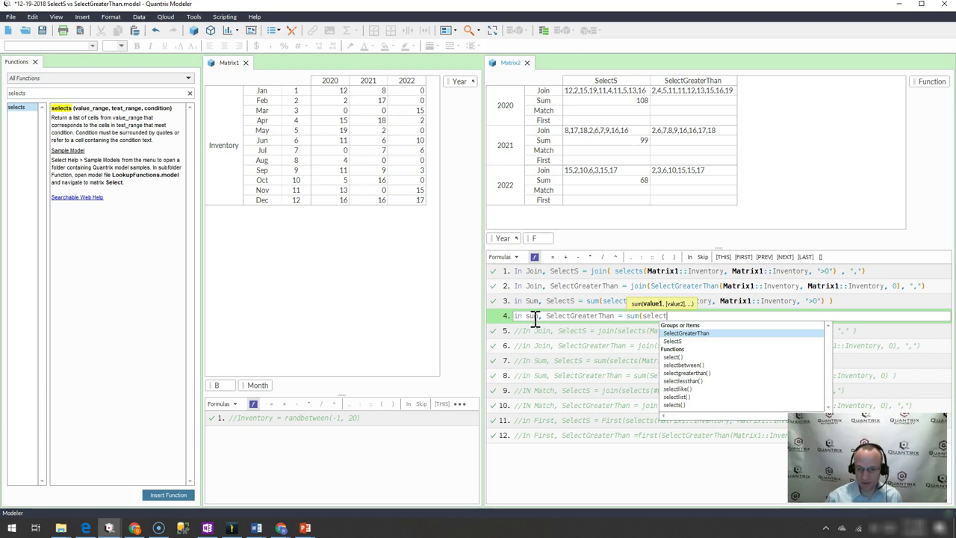
key(Return)
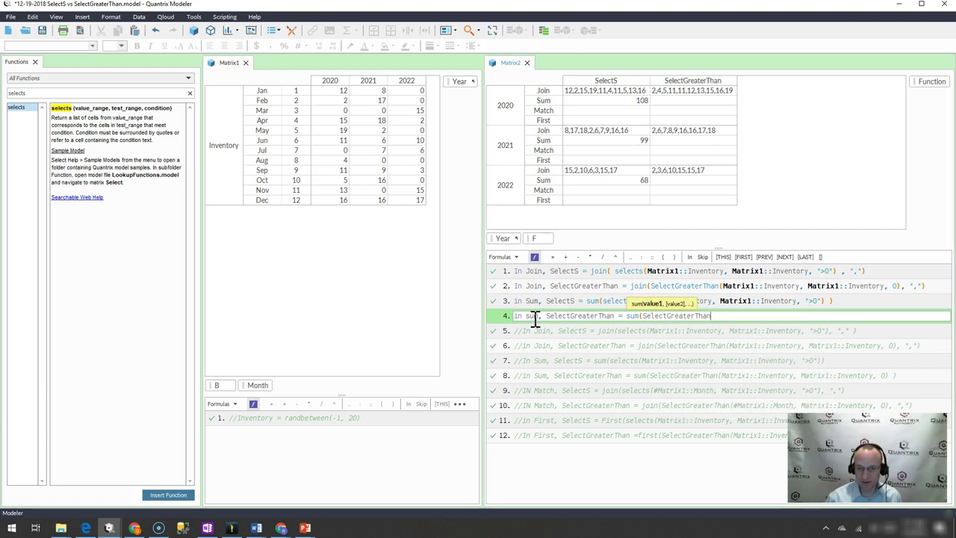
text(()
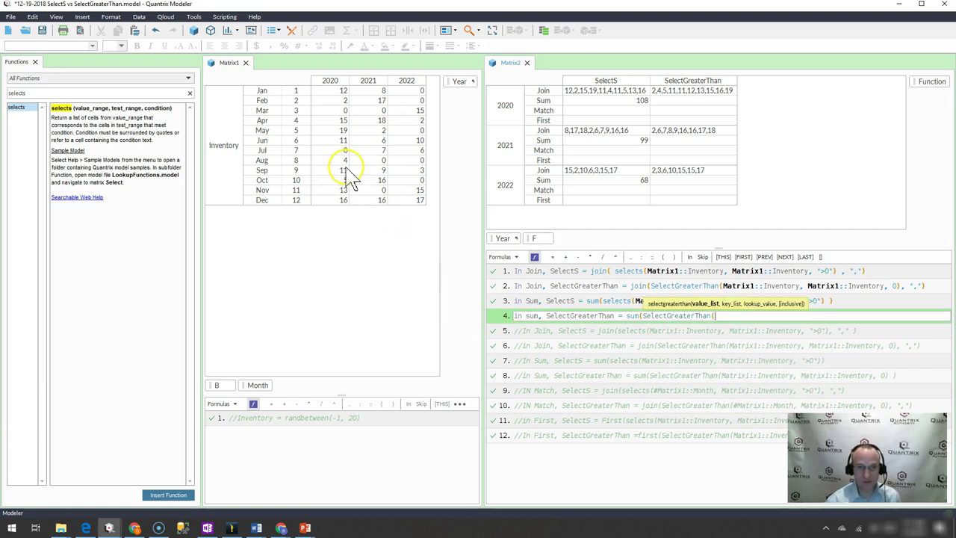
Step: Complete the SelectGreaterThan Sum formula with Matrix1::Inventory as value list and key list, lookup value 0, and close both functions
click(233, 133)
text(,)
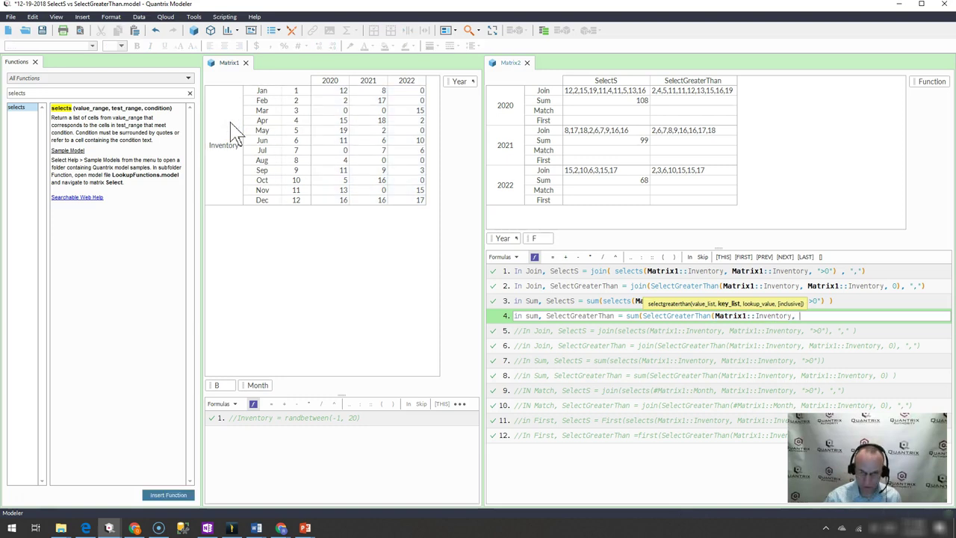
click(233, 133)
text(, 0)
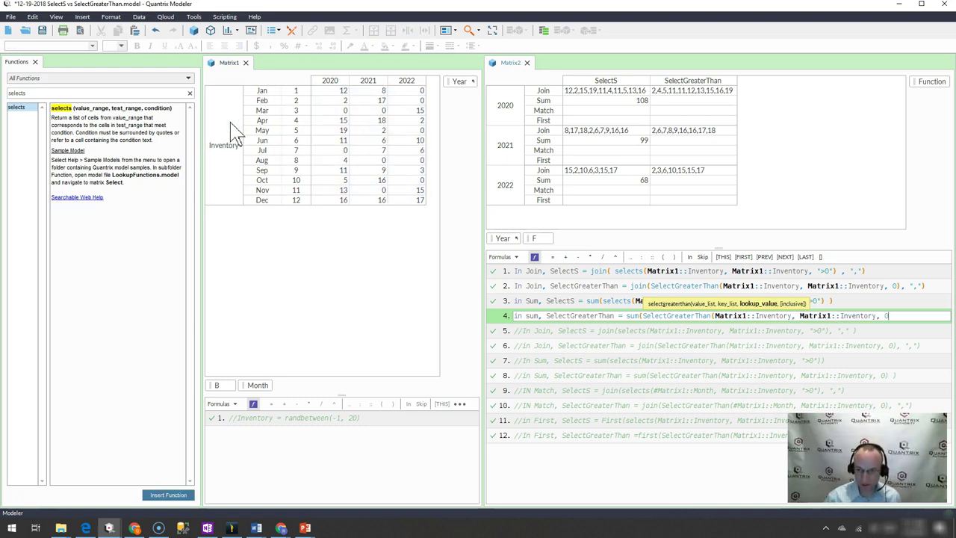
text() ))
key(Return)
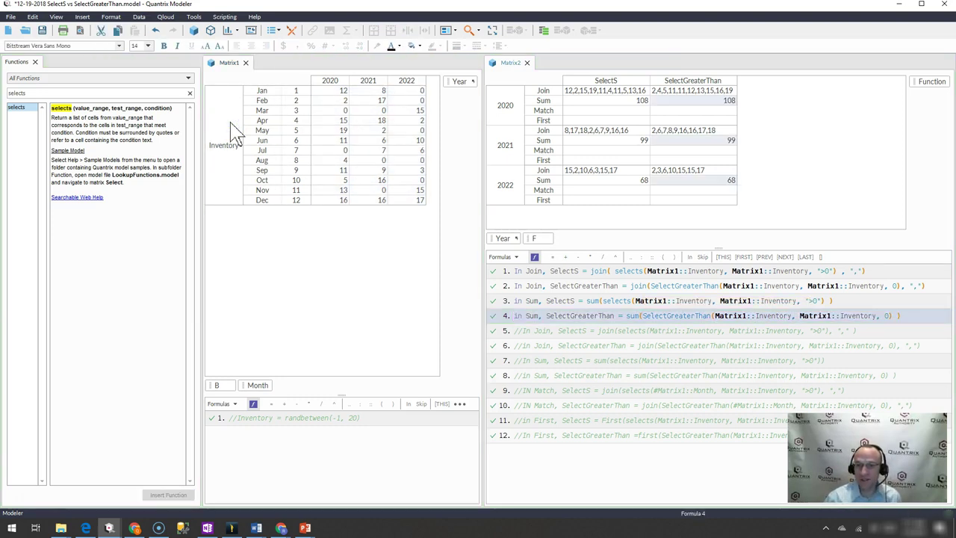
Step: Compare the 2020 Sum results of SelectS and SelectGreaterThan and examine the SelectS Join list for 2020
drag(605, 100, 683, 100)
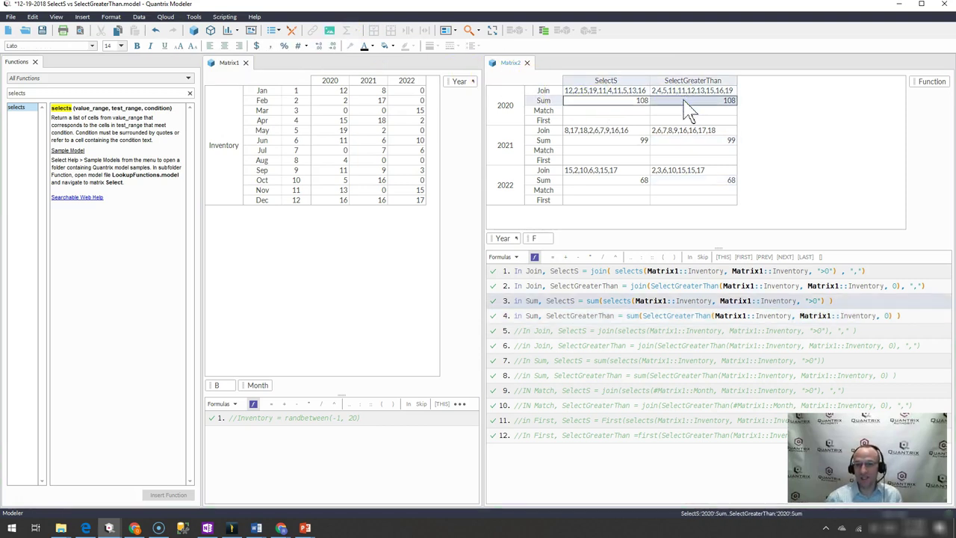
click(626, 110)
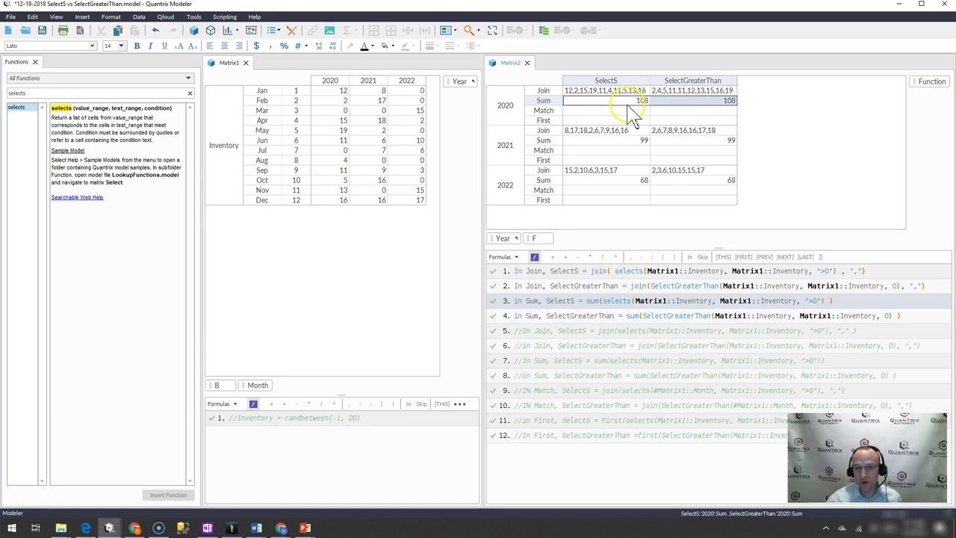
click(579, 91)
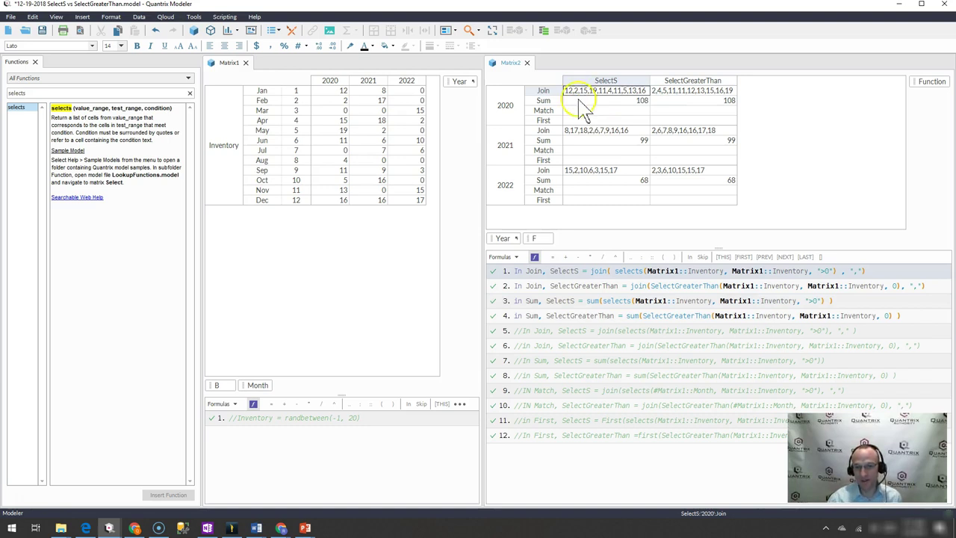
click(579, 121)
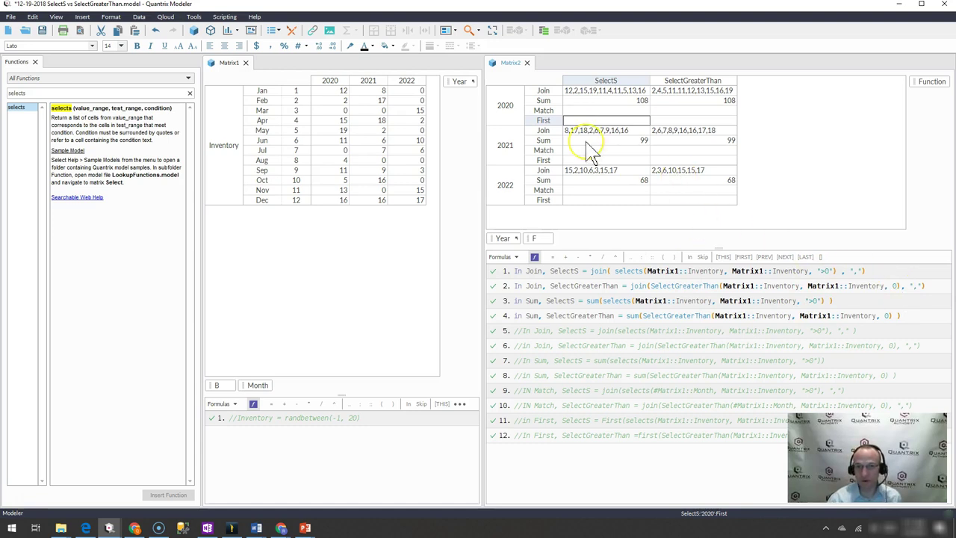
Step: Add two blank formula rows below the Sum formulas and start "In First, selects = first(selects(" in the upper one
click(543, 120)
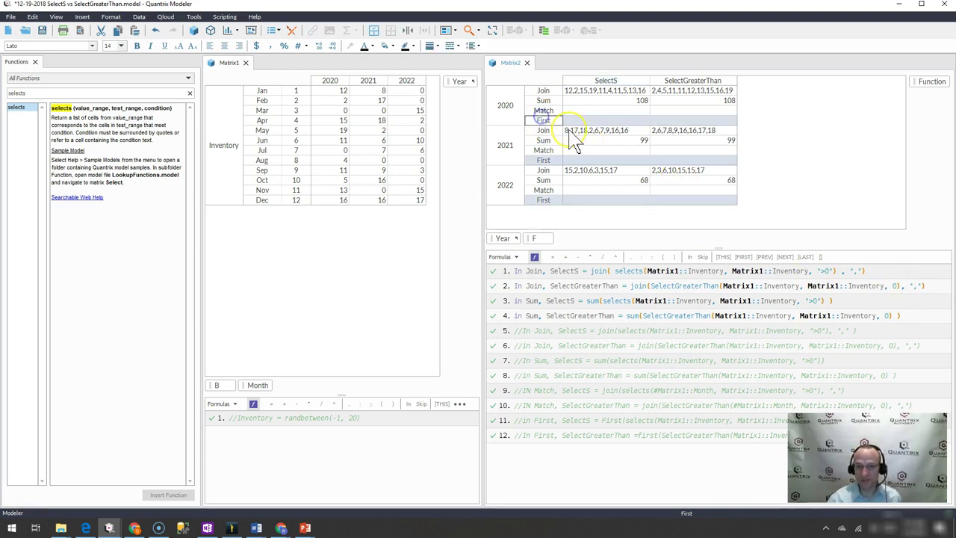
text(In)
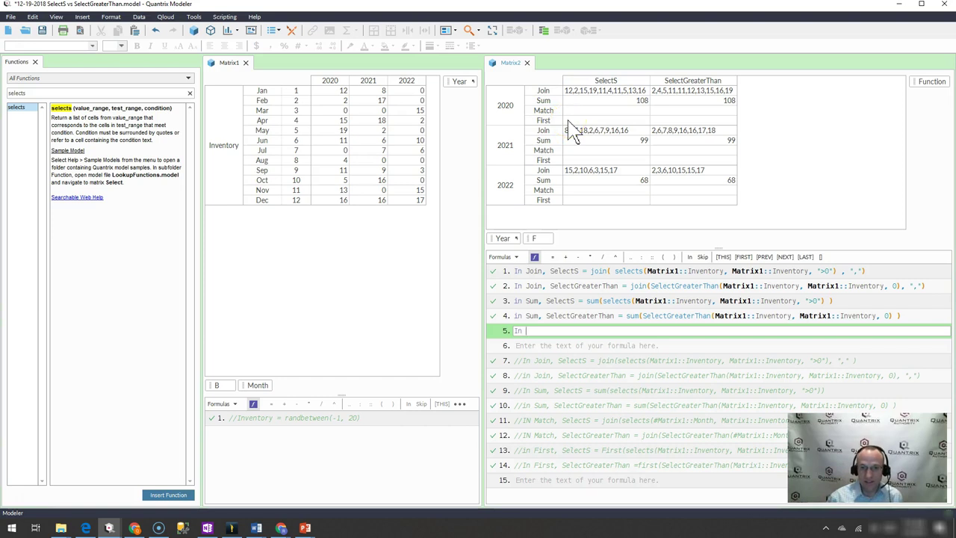
text( First, )
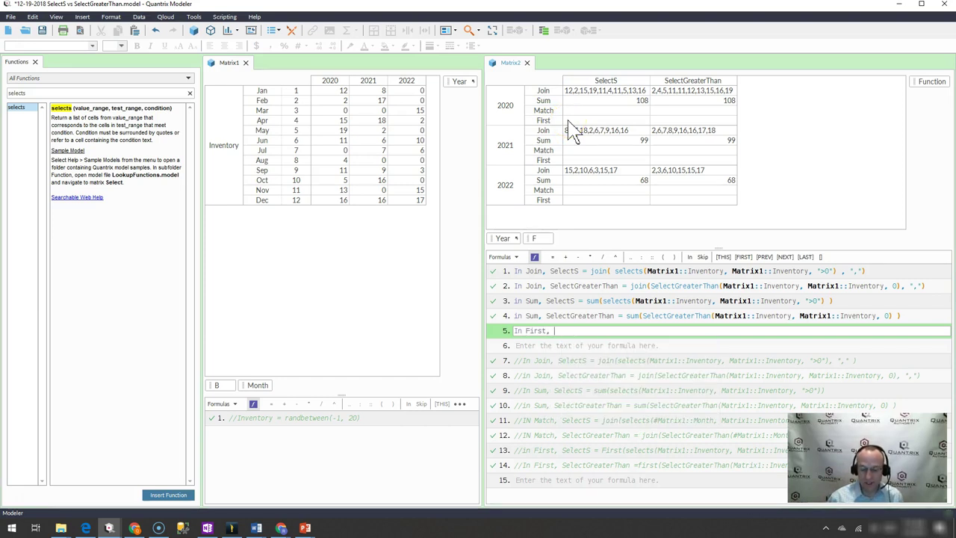
text(first()
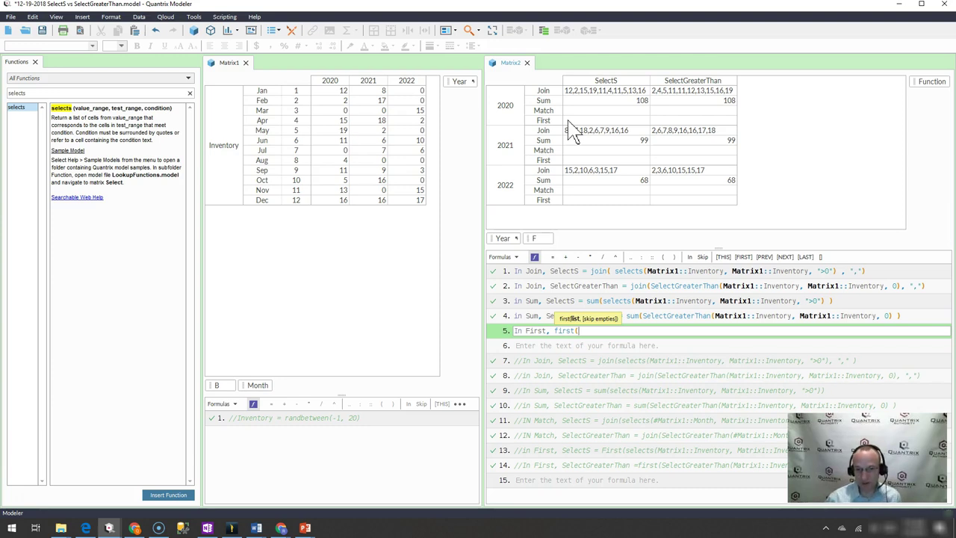
text(selects)
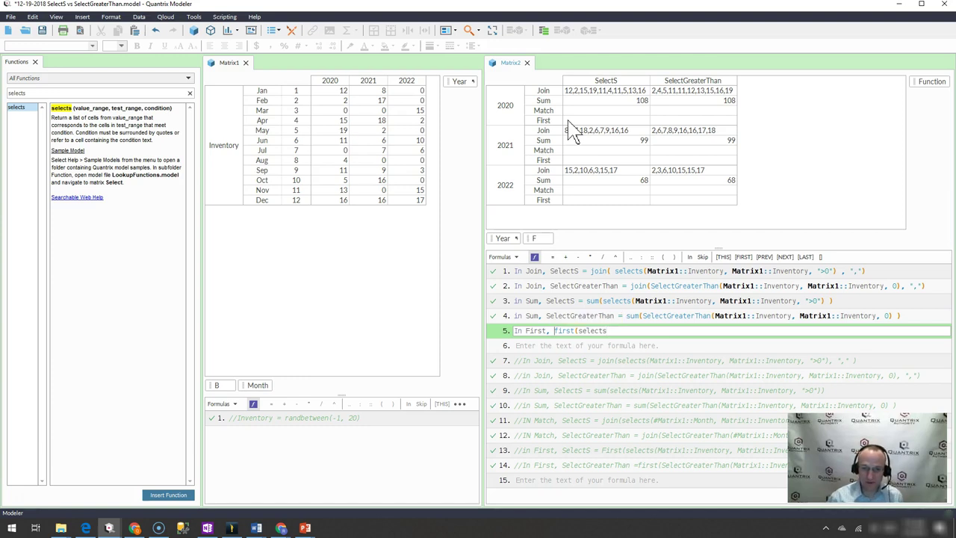
text(elects)
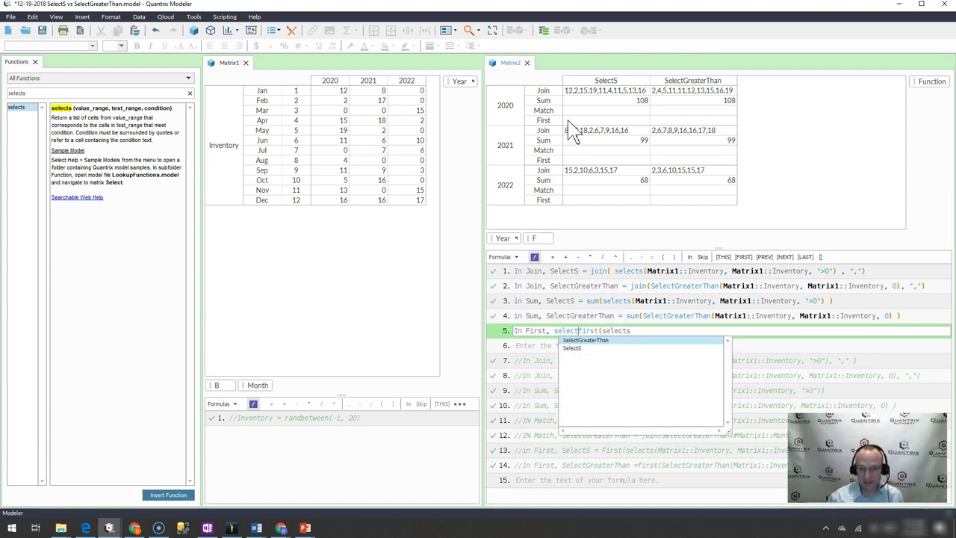
text( = )
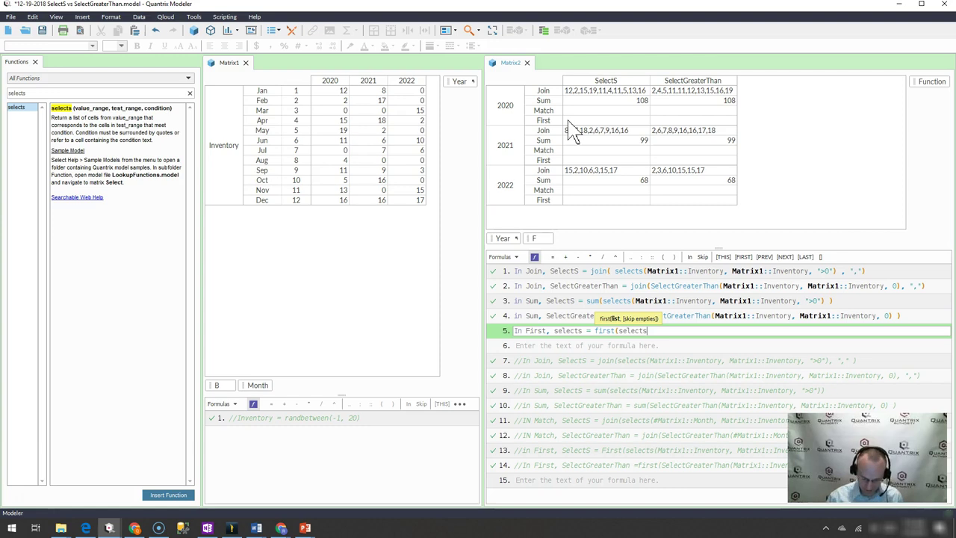
text(()
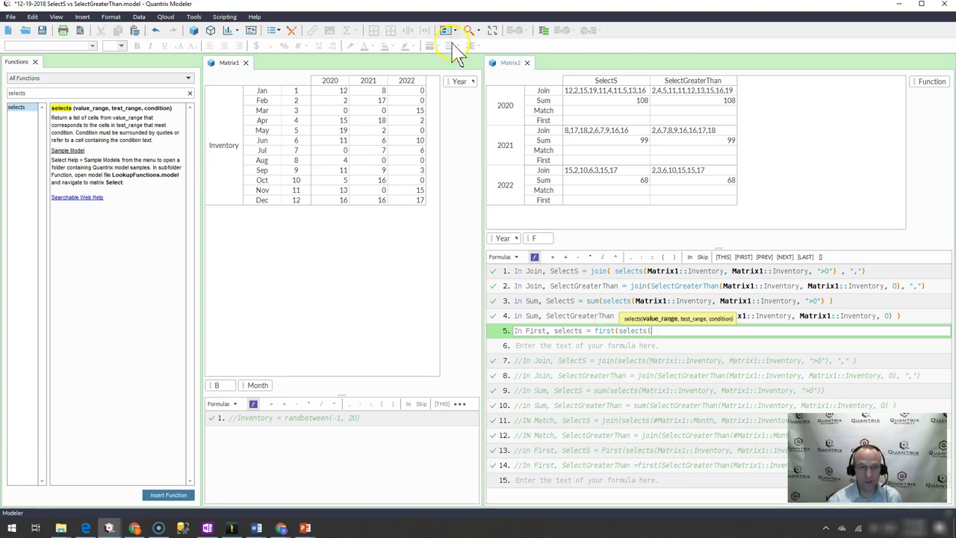
Step: Complete the SelectS First formula with Matrix1::Inventory as value range and test range, condition ">0", and close both functions
click(224, 146)
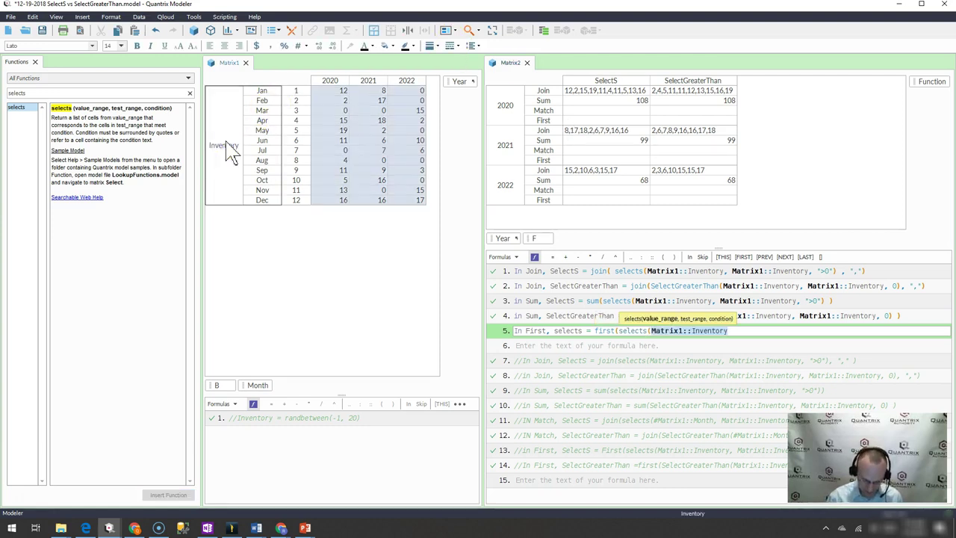
text(,)
click(218, 147)
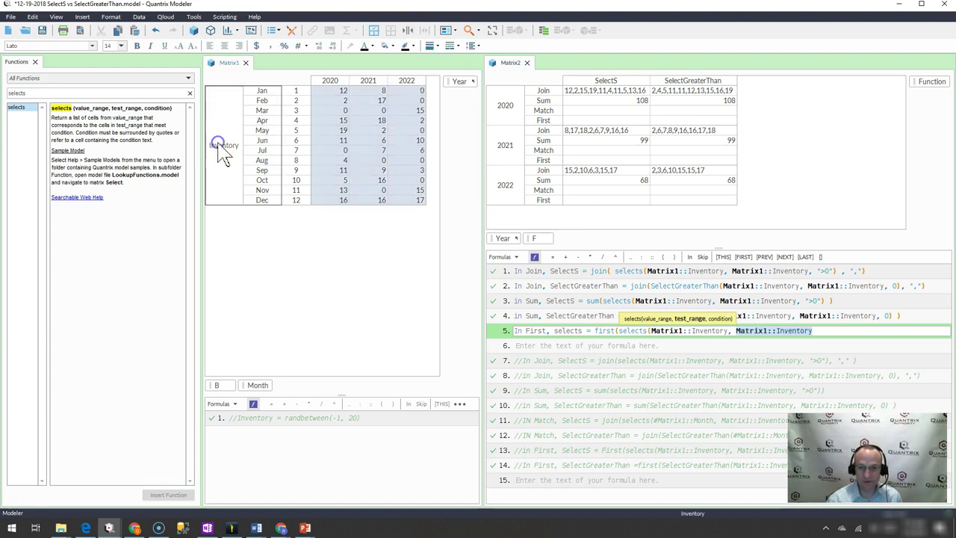
text(, )
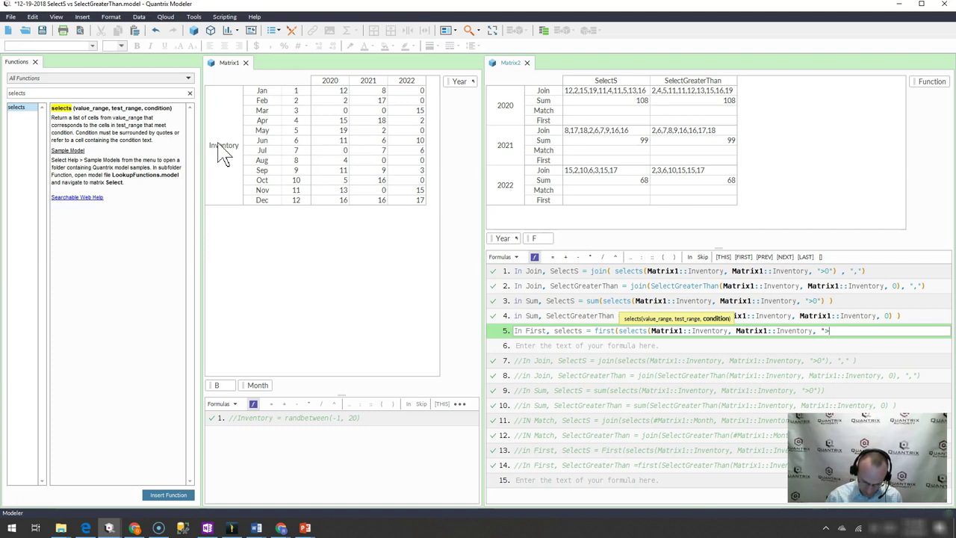
text(">0"))
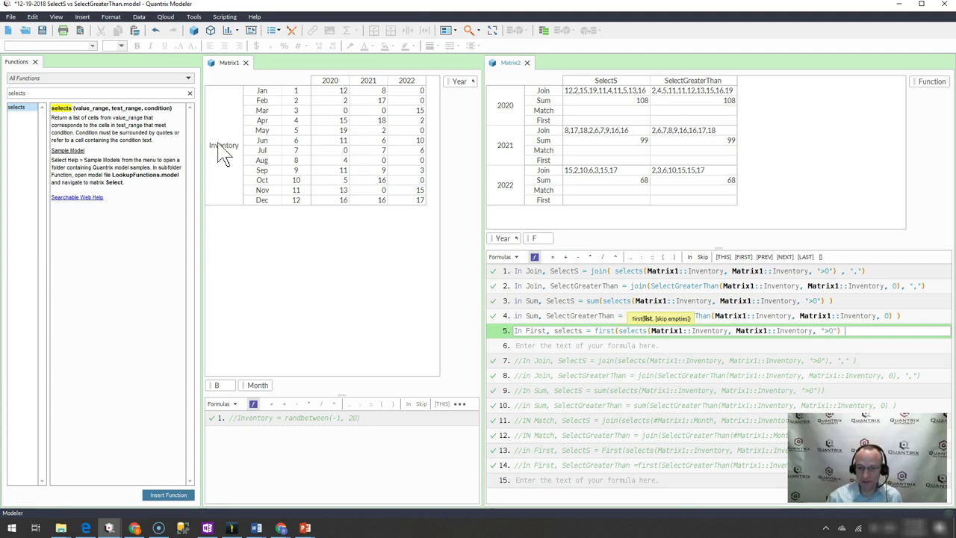
text( ))
key(Return)
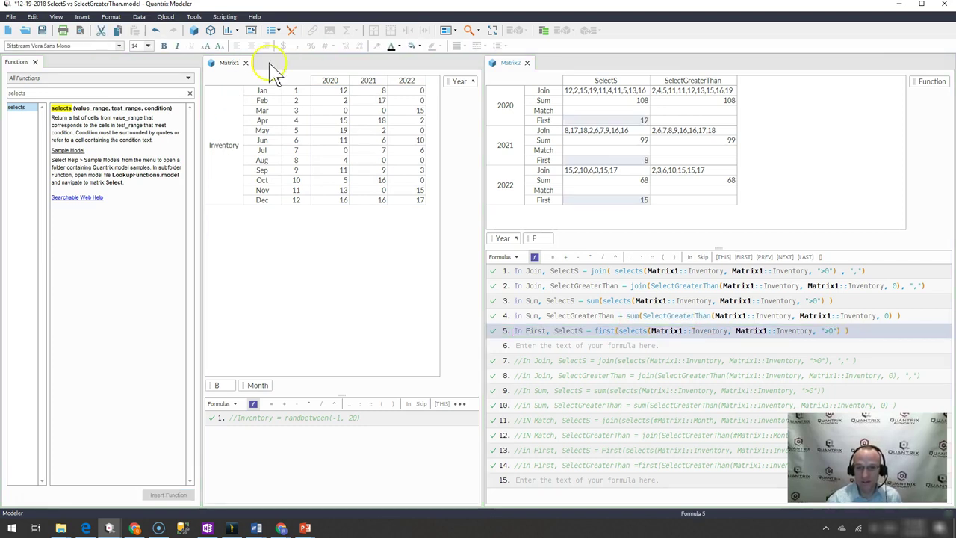
Step: Check the SelectS First result for 2020 against Matrix1's January 2020 inventory and the matching SelectGreaterThan cell
click(630, 120)
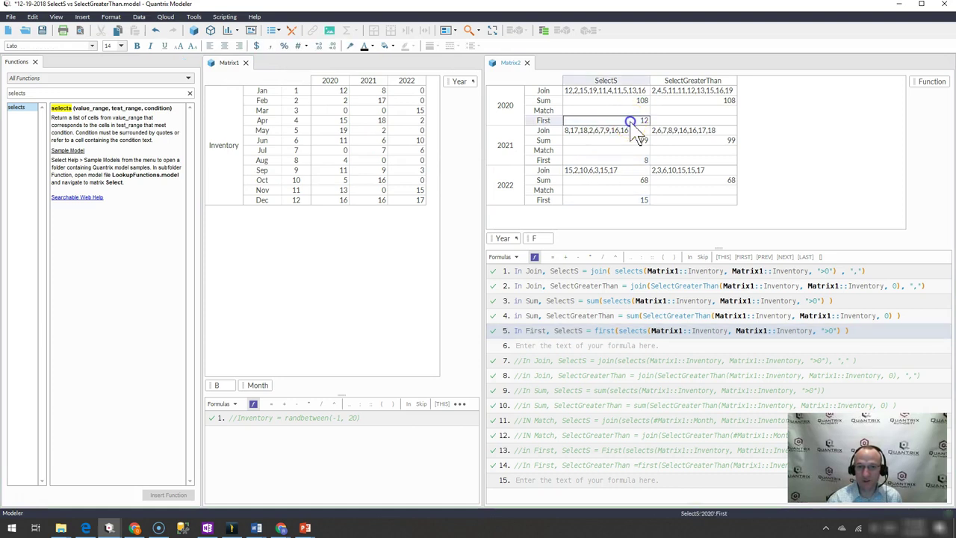
click(344, 91)
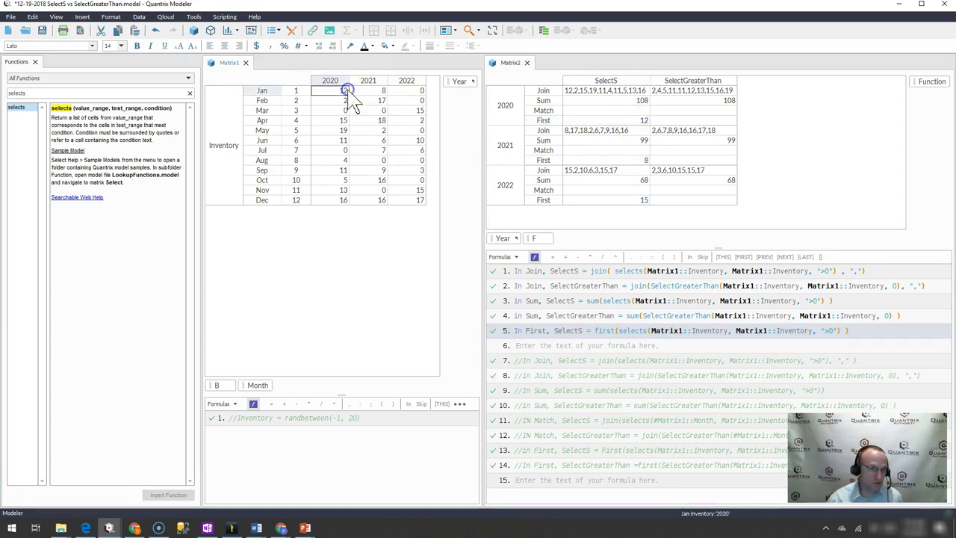
click(642, 120)
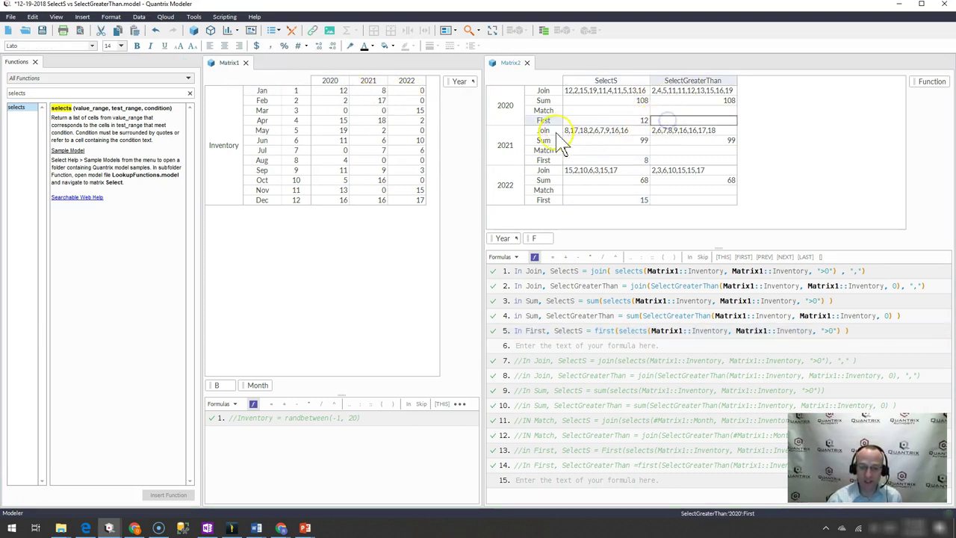
Step: Start the formula "In First, SelectGreaterThan = first(SelectGreaterThan(" in the blank row below the SelectS First formula
click(575, 332)
click(580, 343)
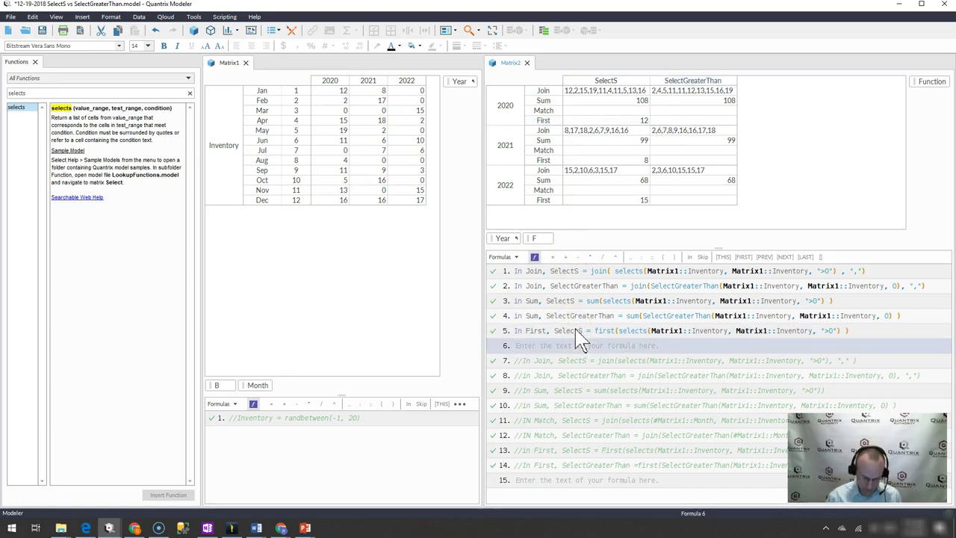
text(In First, )
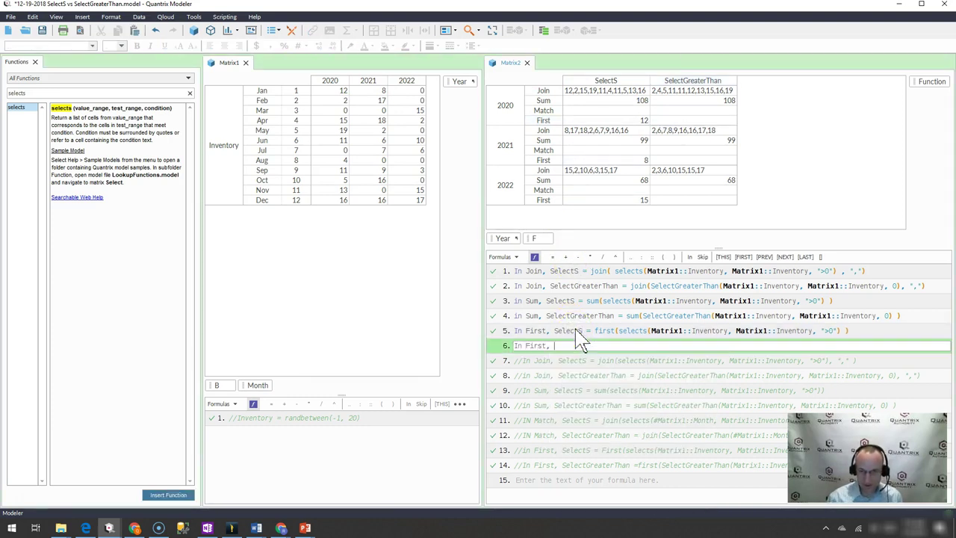
text(Selec)
key(Return)
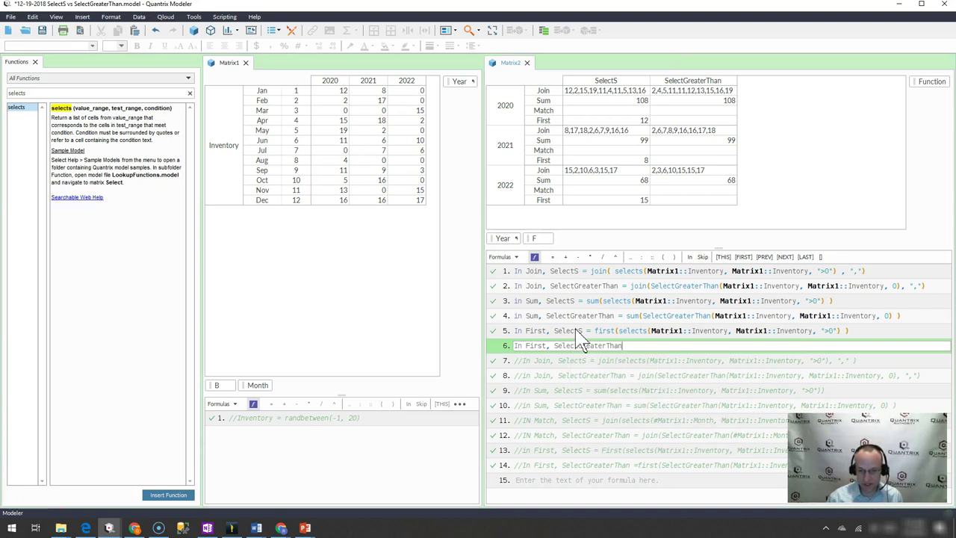
text(= first)
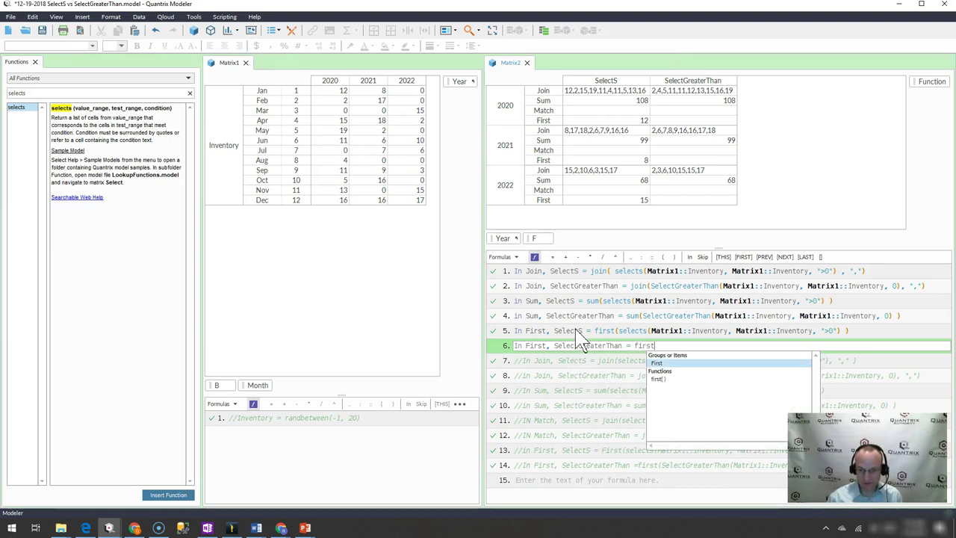
text((selec)
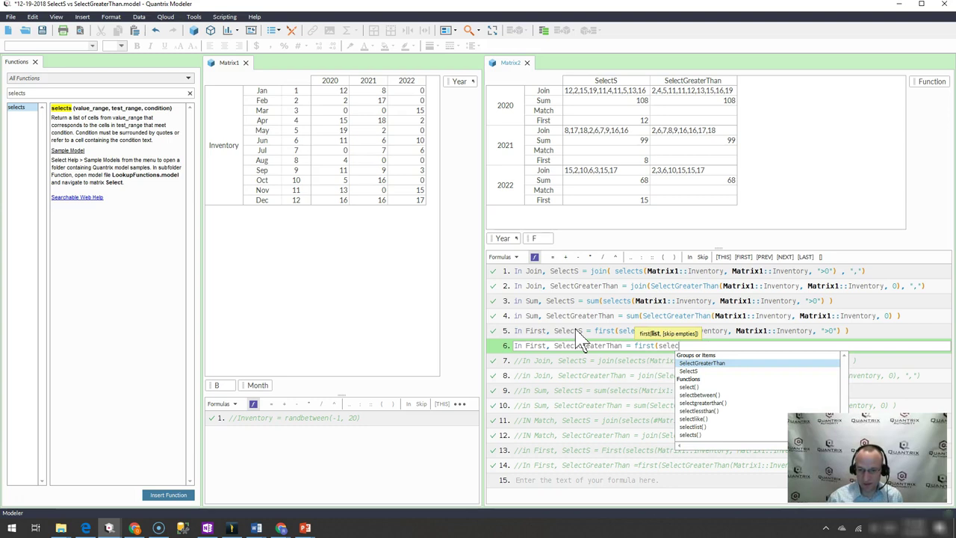
key(Return)
text(()
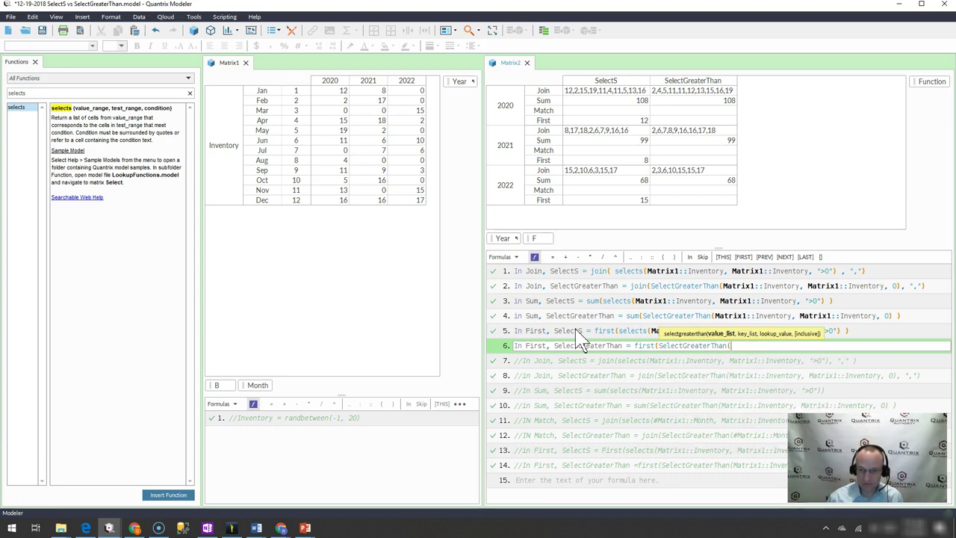
Step: Complete the SelectGreaterThan First formula with Matrix1::Inventory as value list and key list, lookup value 0, and close both functions
click(222, 161)
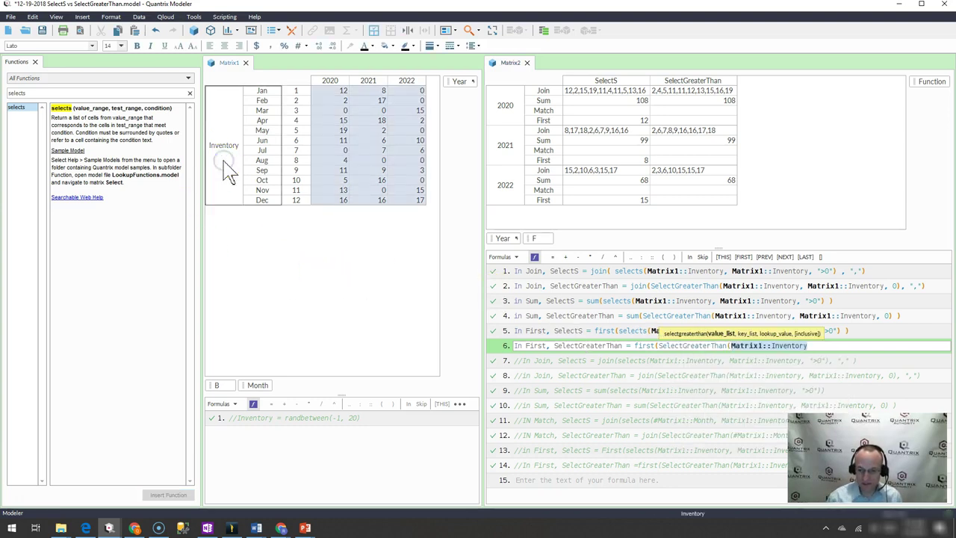
text(,)
click(223, 161)
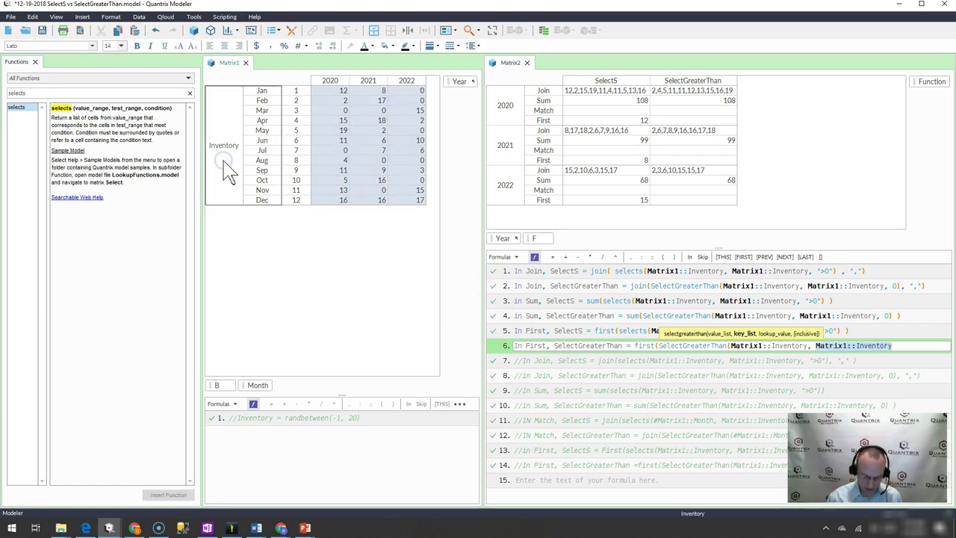
text(,)
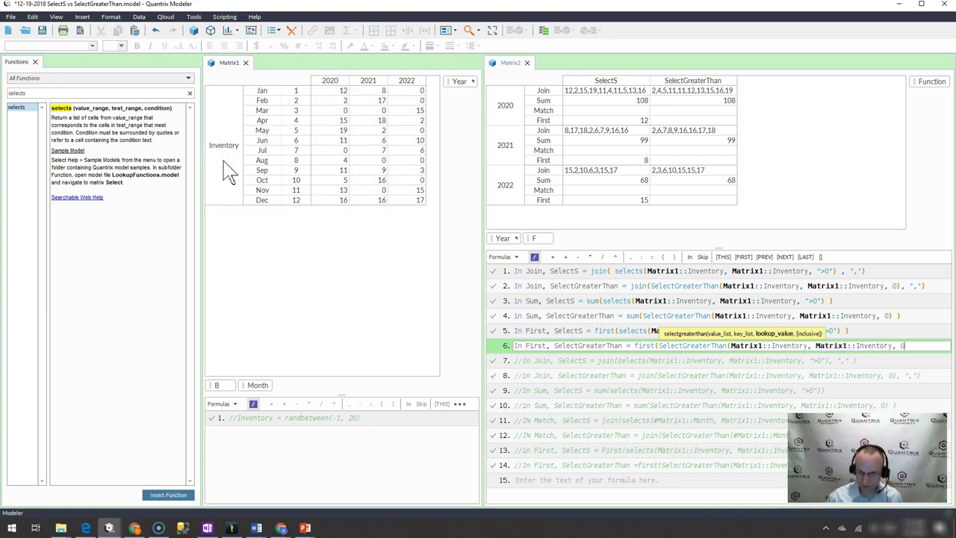
text( 0 ) )
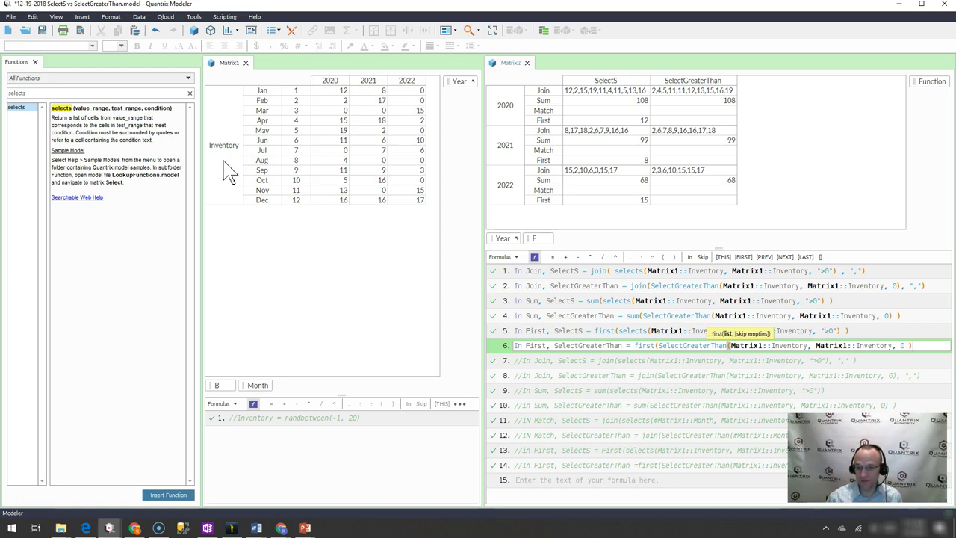
text())
key(Return)
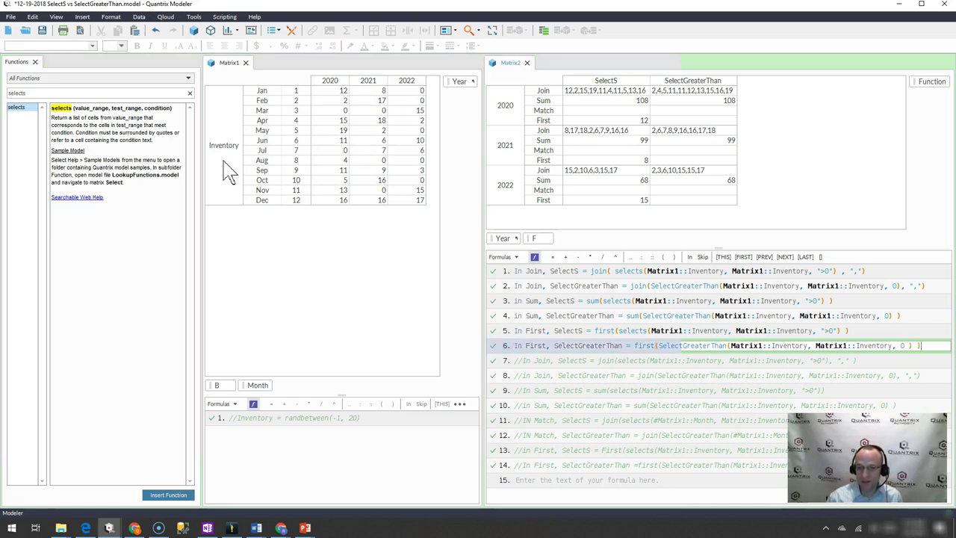
Step: Compare the 2020 First results of SelectS and SelectGreaterThan, and their 2020 Sum results
click(667, 121)
click(639, 120)
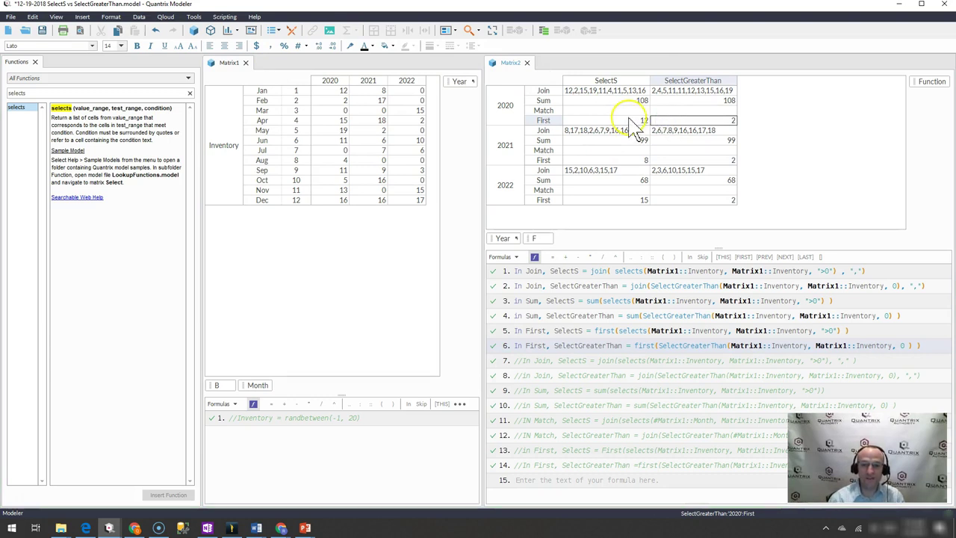
click(682, 121)
click(631, 121)
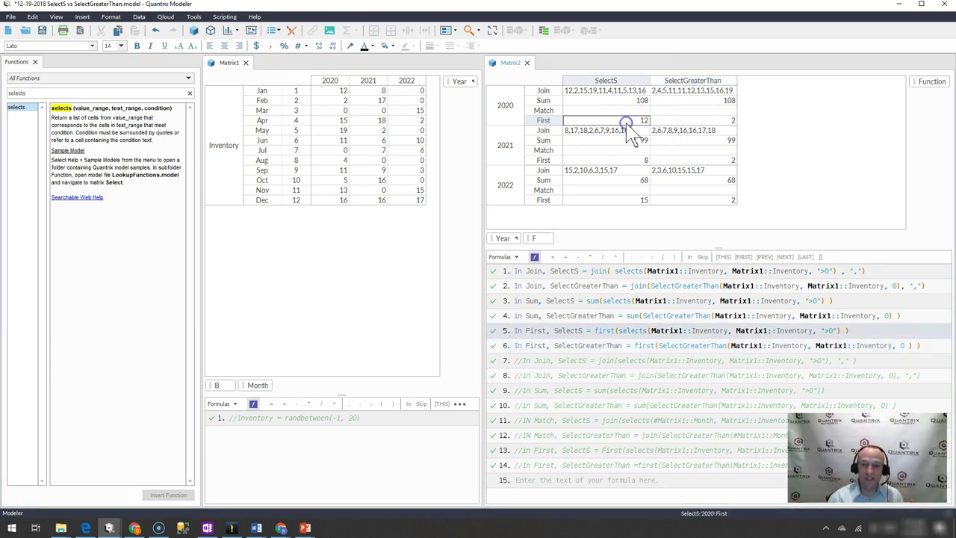
click(639, 101)
mouse_move(640, 105)
mouse_down()
mouse_move(664, 103)
mouse_move(657, 106)
mouse_up()
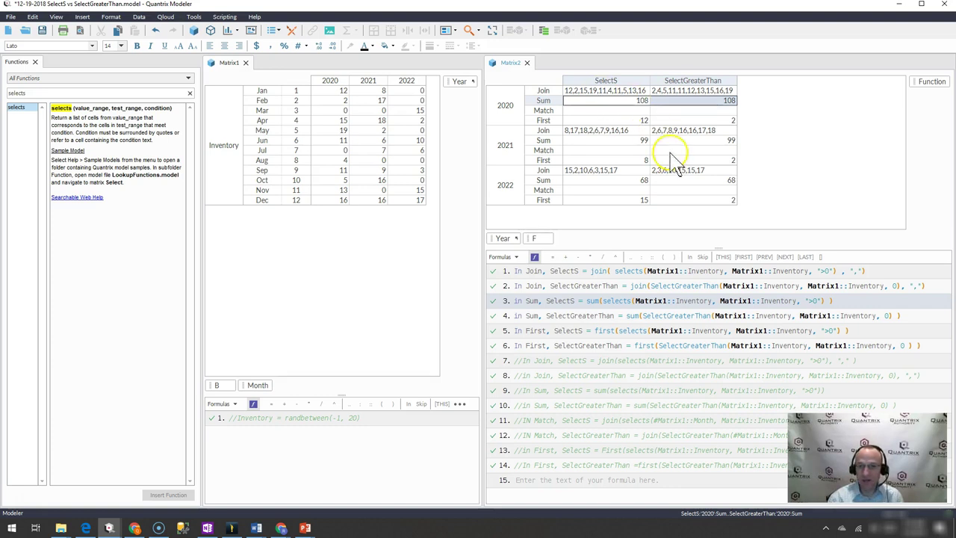
Step: Check the 2020 First results of both functions against the order of values in their 2020 Join lists
click(642, 121)
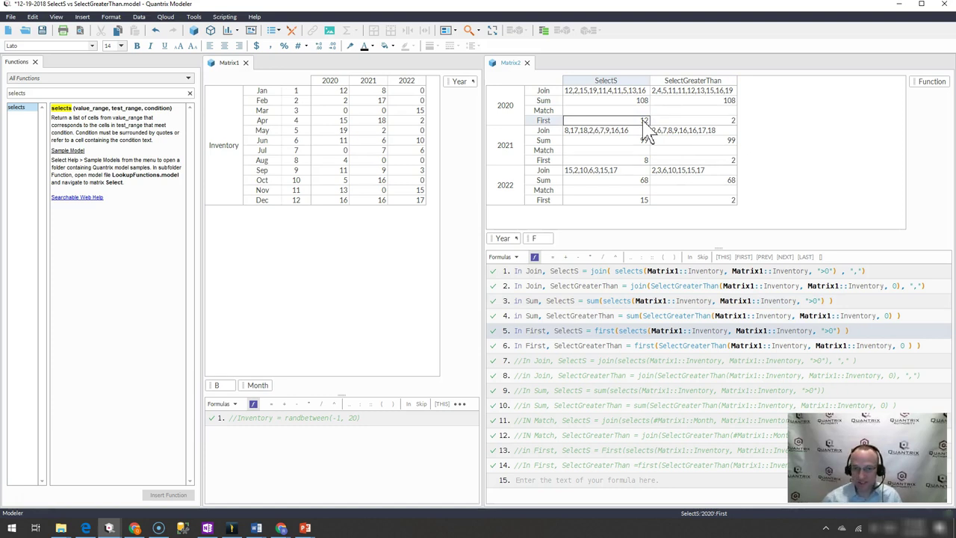
click(672, 121)
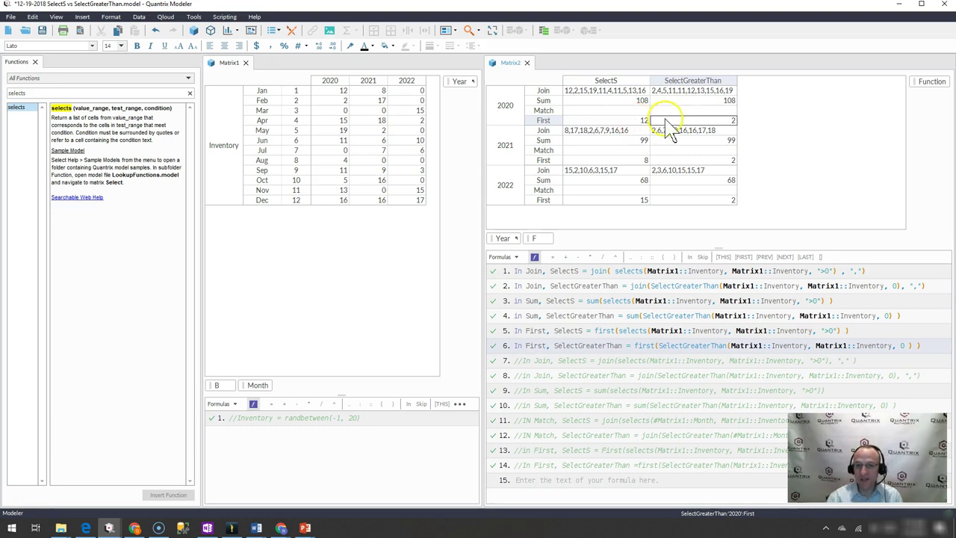
click(639, 121)
click(702, 119)
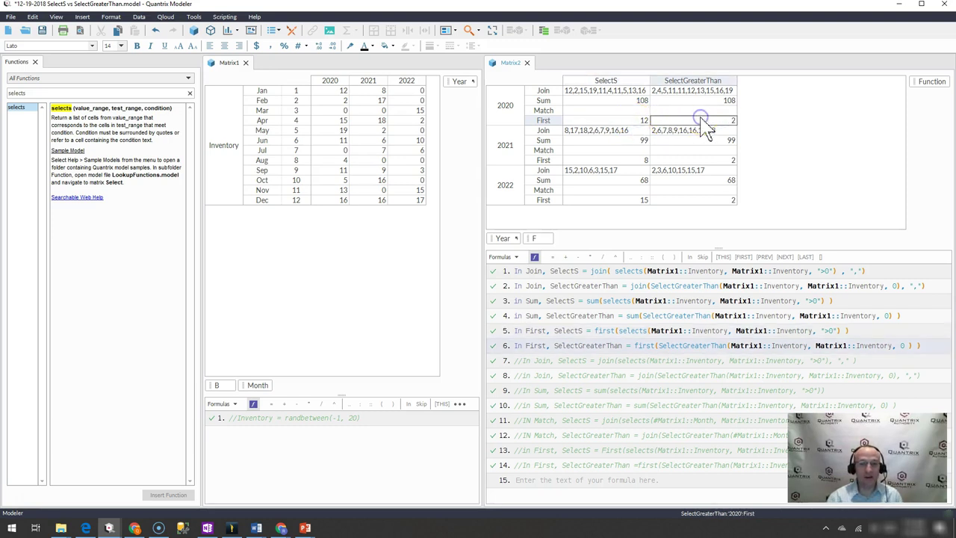
click(675, 94)
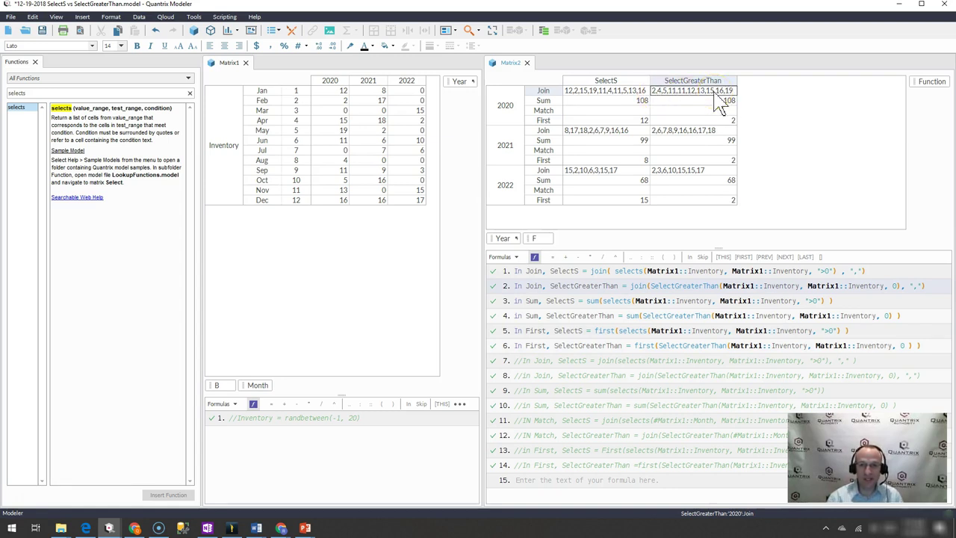
click(629, 91)
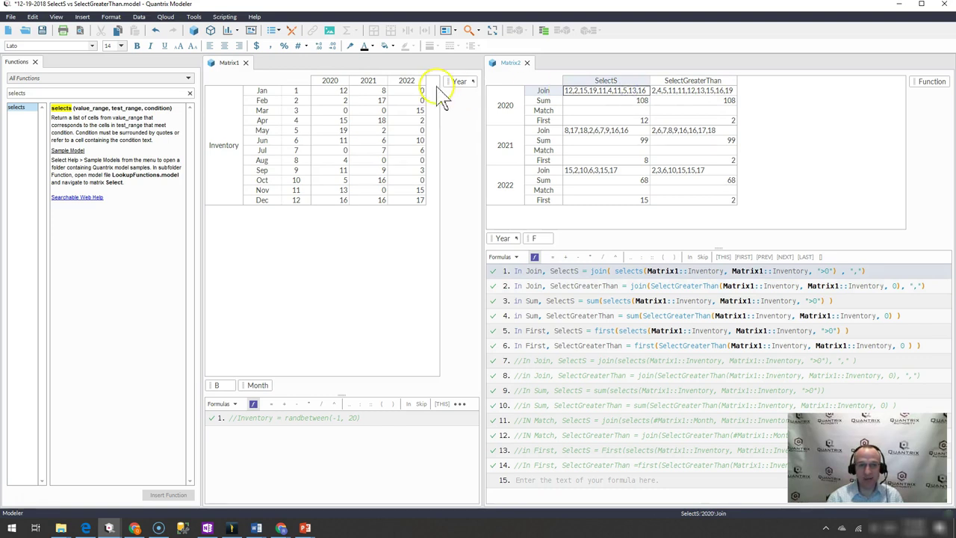